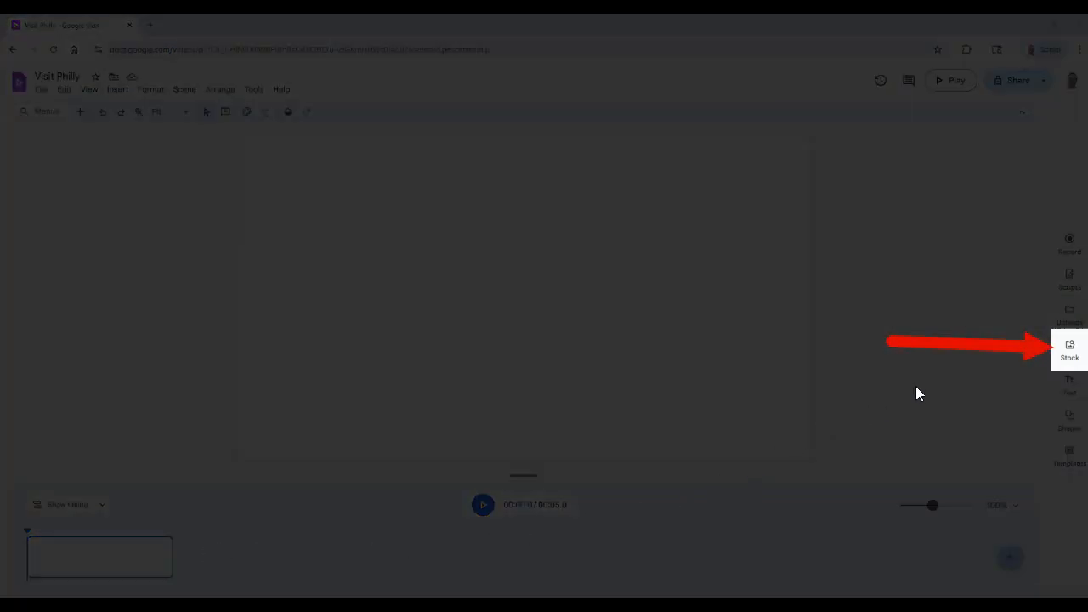
Search the stock media library for "Philadelphia".
click(1072, 348)
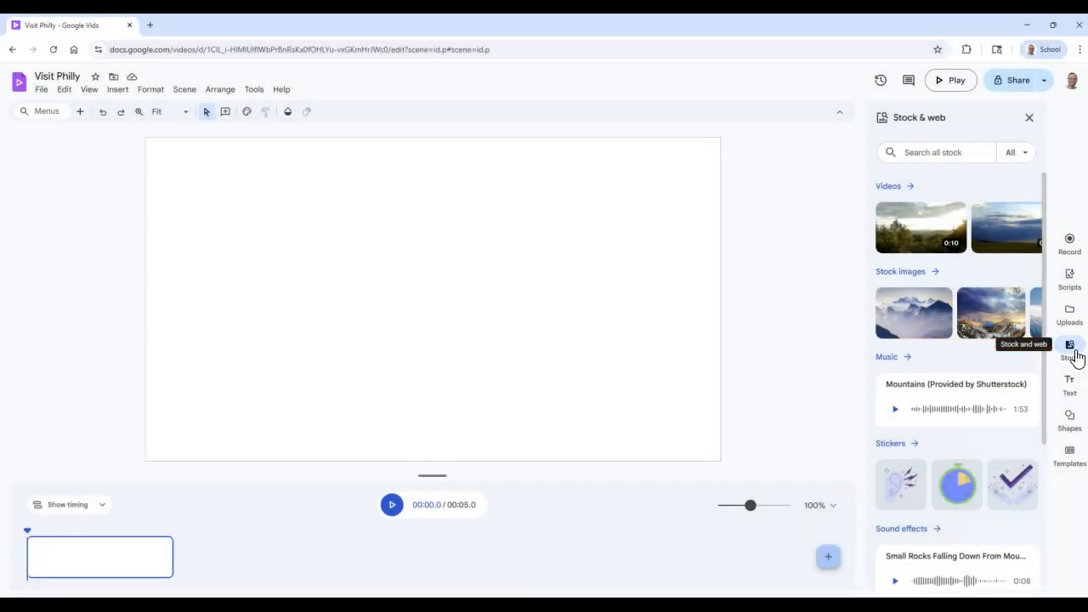
click(967, 153)
text(Philadelphia)
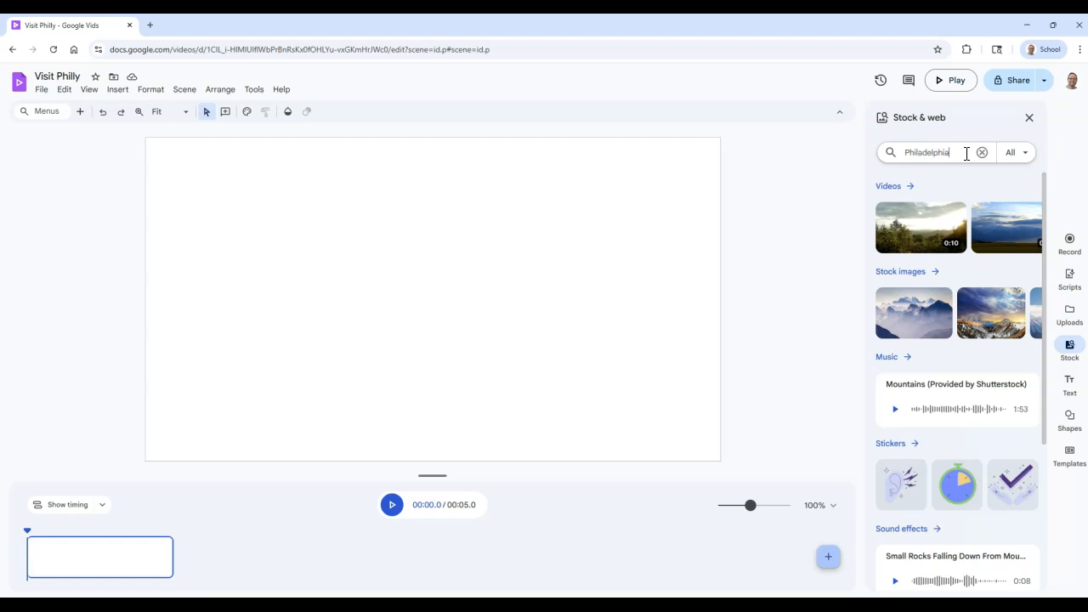
key(Return)
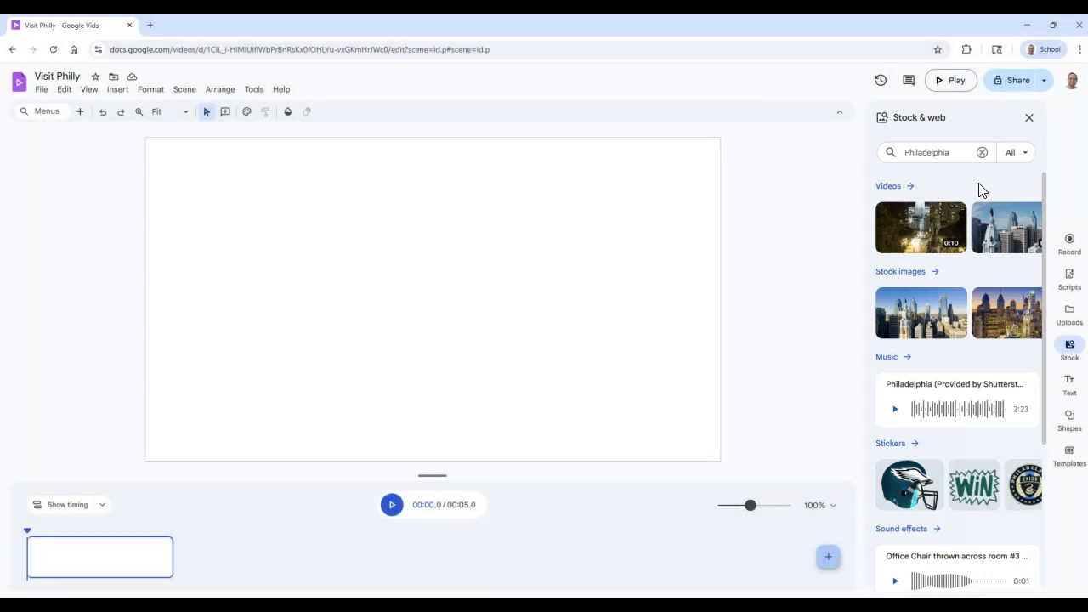
Insert the 16-second stock video of the tree-lined city boulevard and enlarge it to fill the whole scene.
click(911, 189)
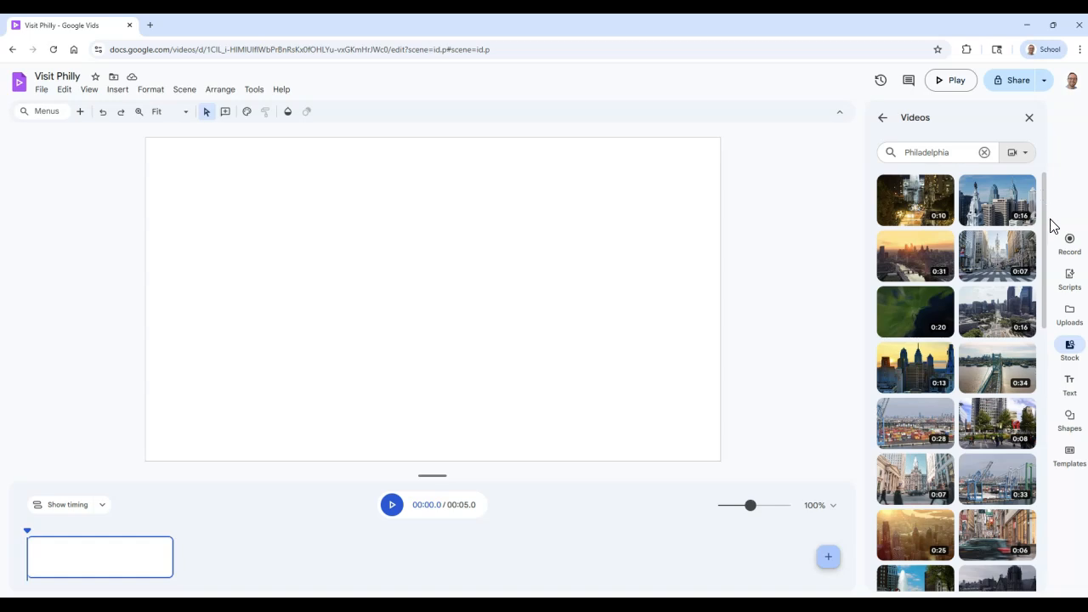
click(1017, 317)
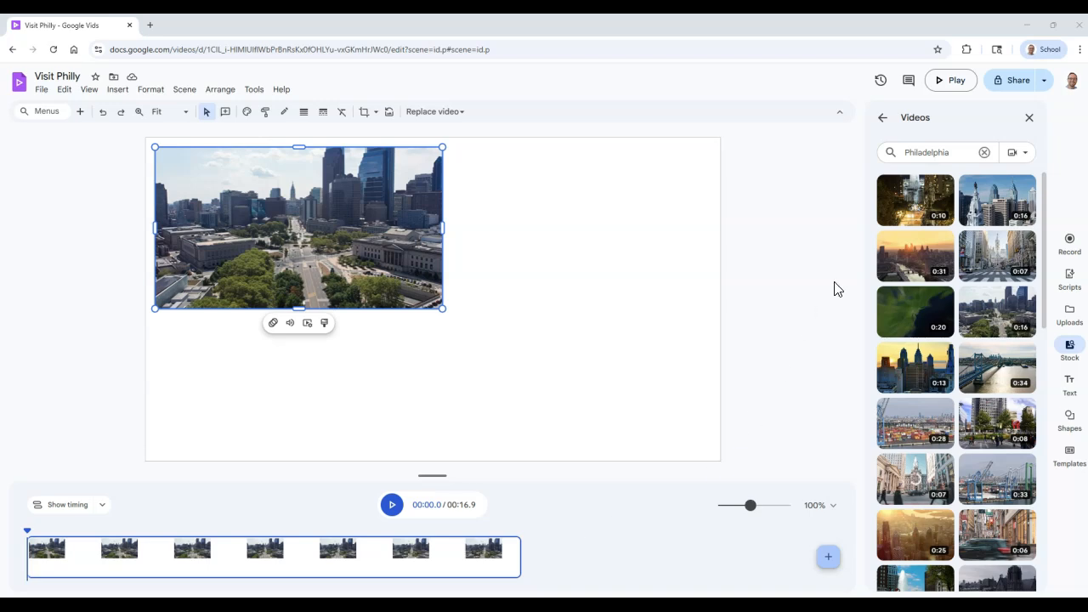
click(1029, 117)
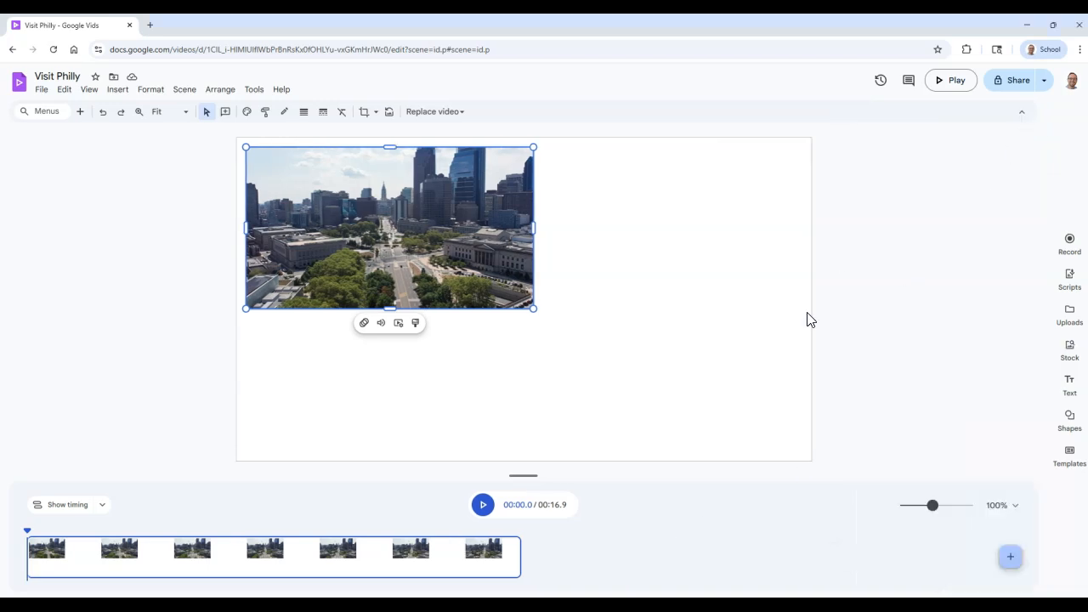
drag(494, 295, 703, 459)
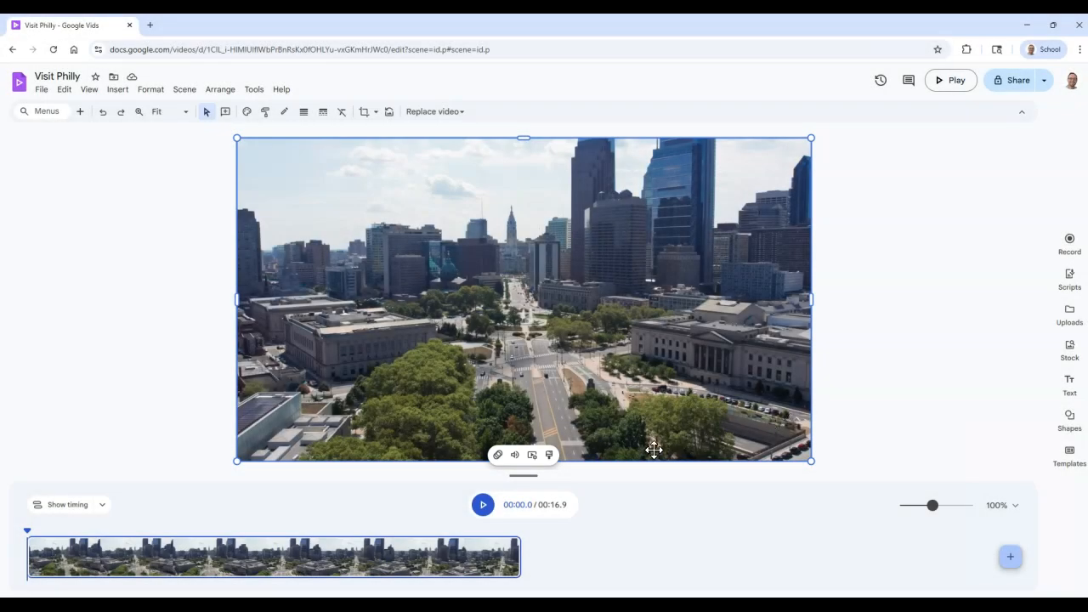
Examine the inserted video's format, playback, sound and animation settings, and leave the video deselected.
click(549, 457)
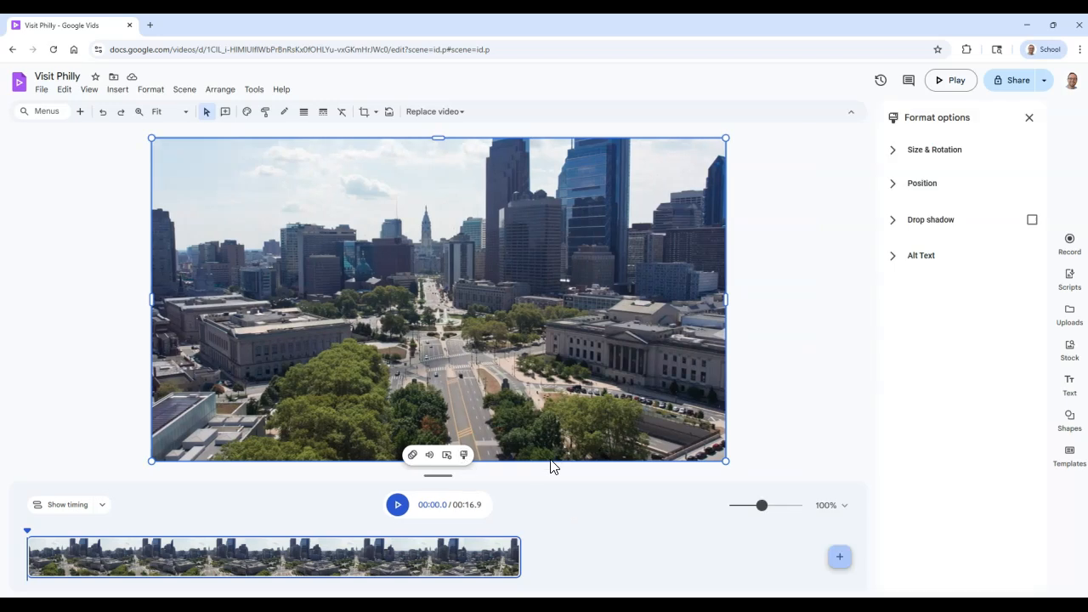
click(447, 455)
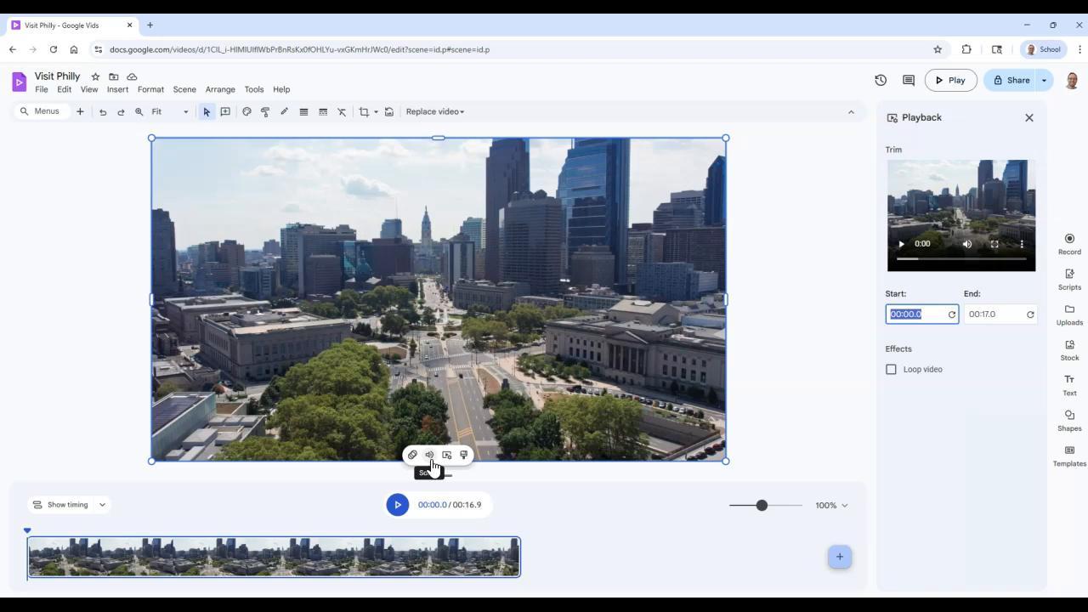
click(430, 457)
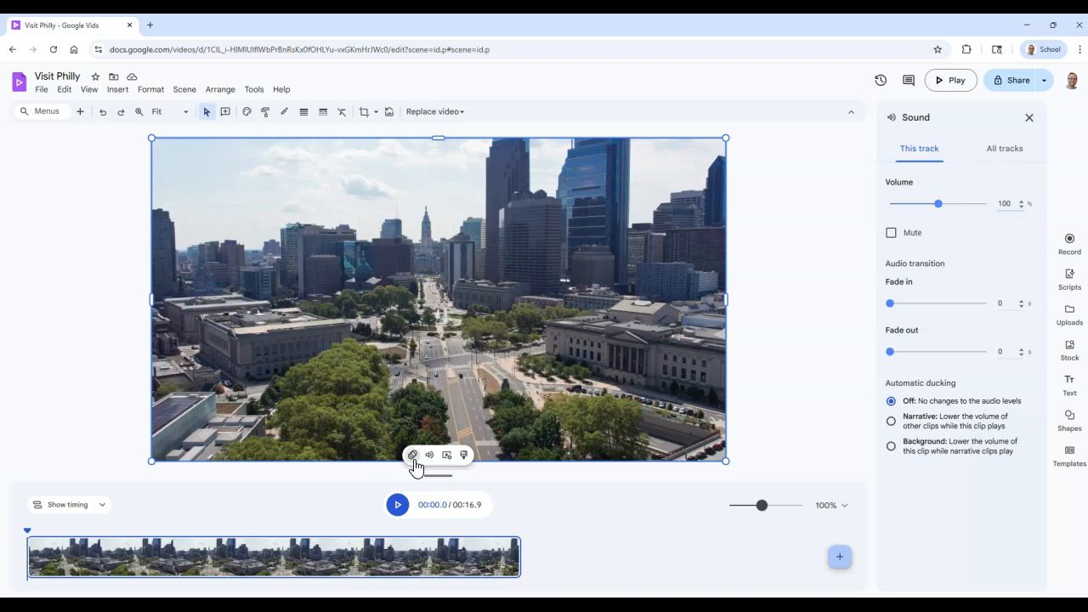
click(413, 459)
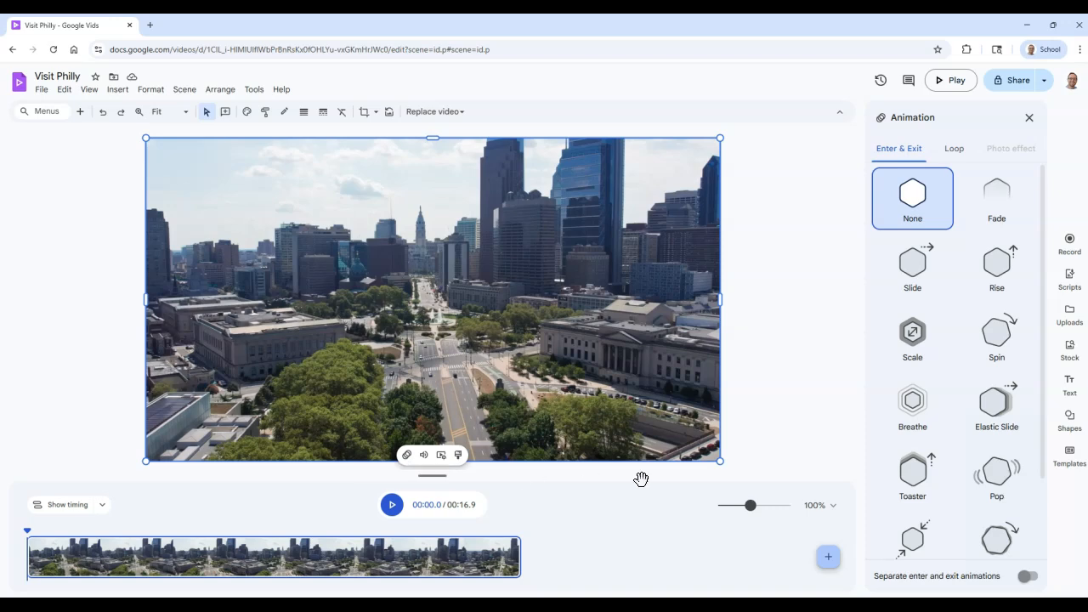
click(1030, 118)
click(1030, 118)
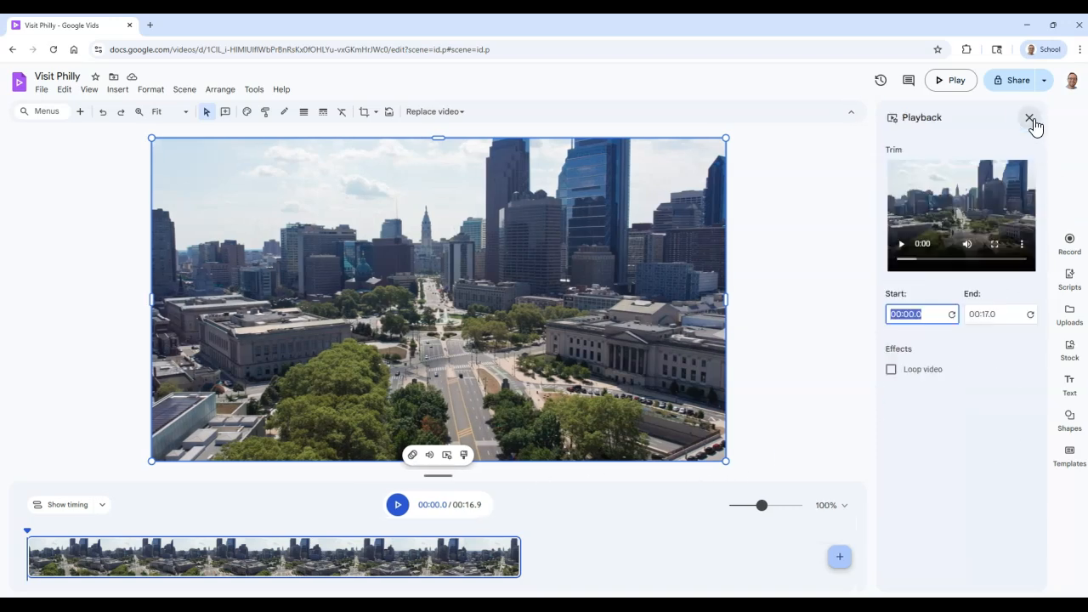
click(1030, 119)
click(1029, 118)
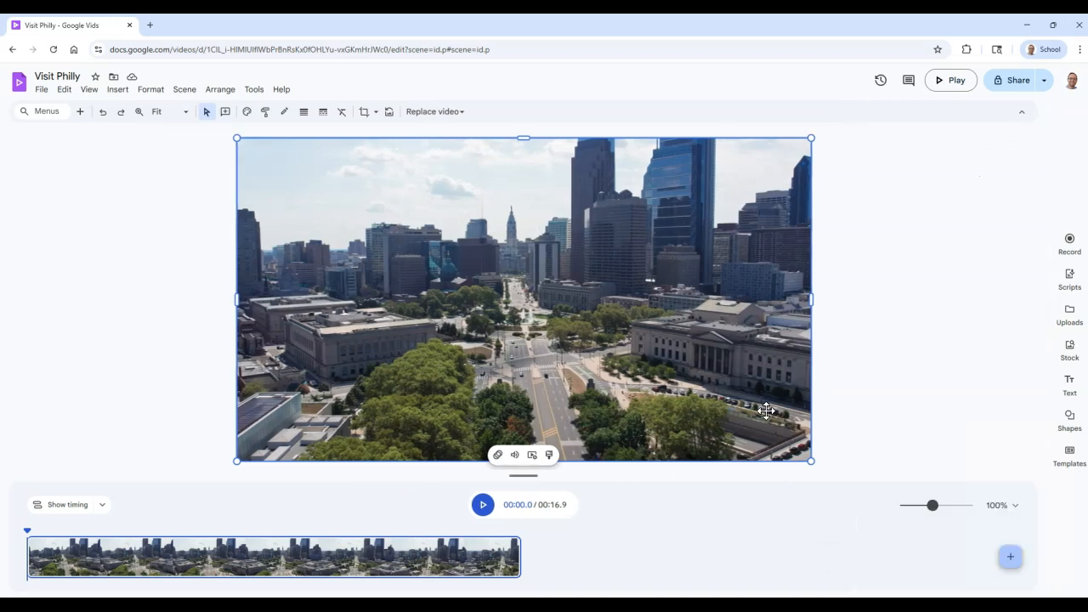
click(148, 408)
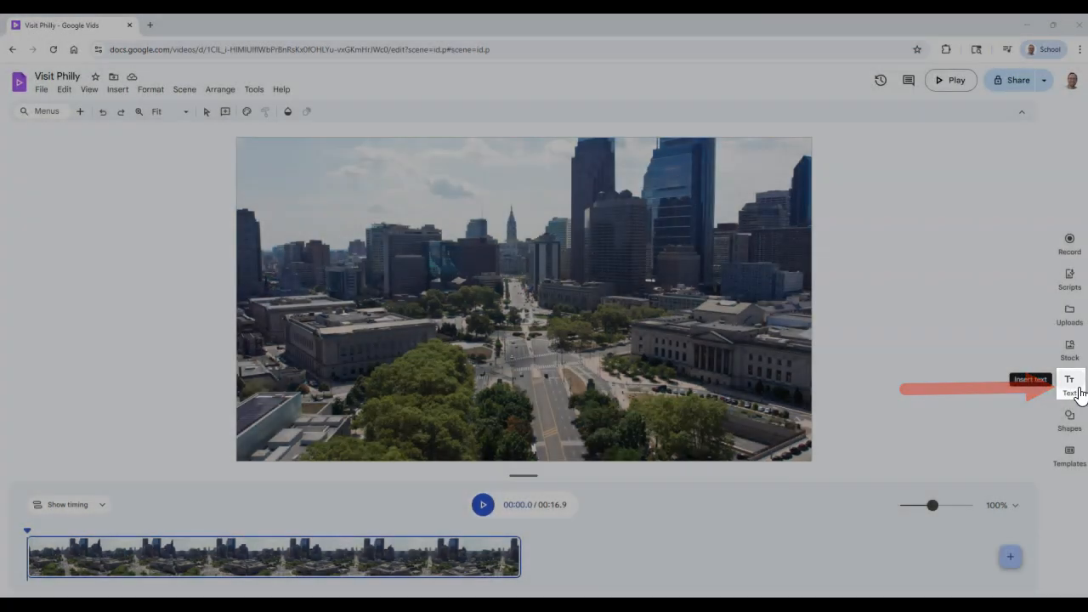
Add a title text box to the scene and move it up over the skyline.
click(1069, 385)
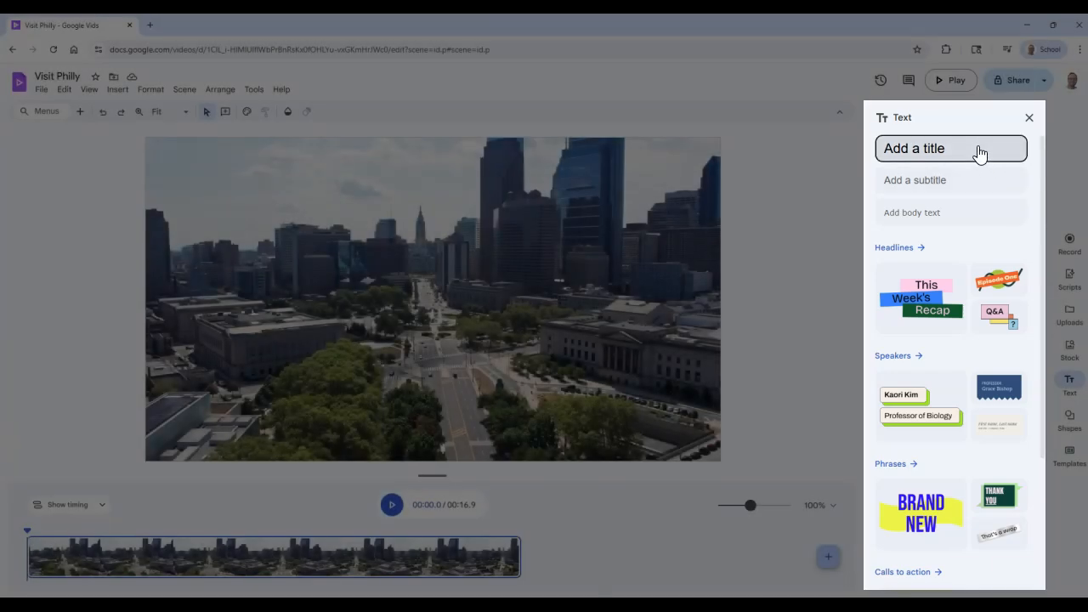
click(977, 154)
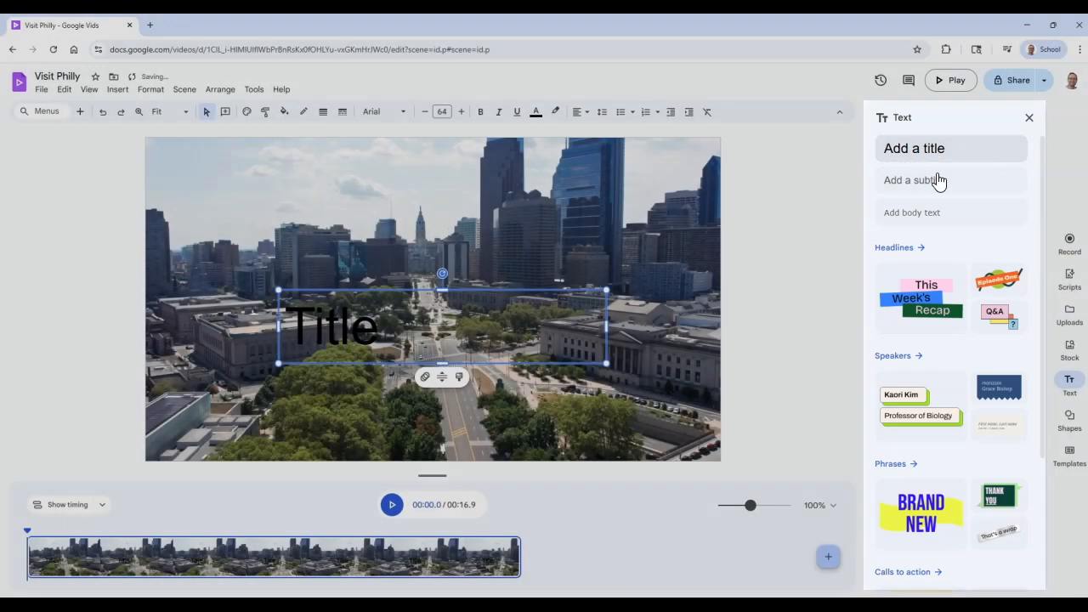
drag(572, 291, 567, 166)
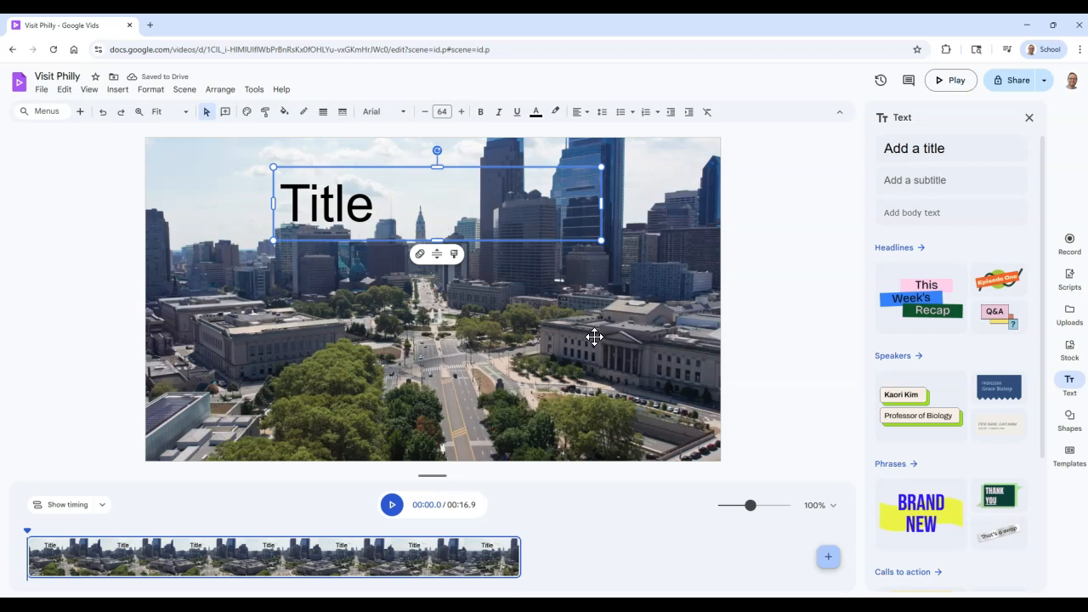
Replace the title's placeholder text with "Why visit Philly?".
click(369, 204)
drag(370, 204, 283, 196)
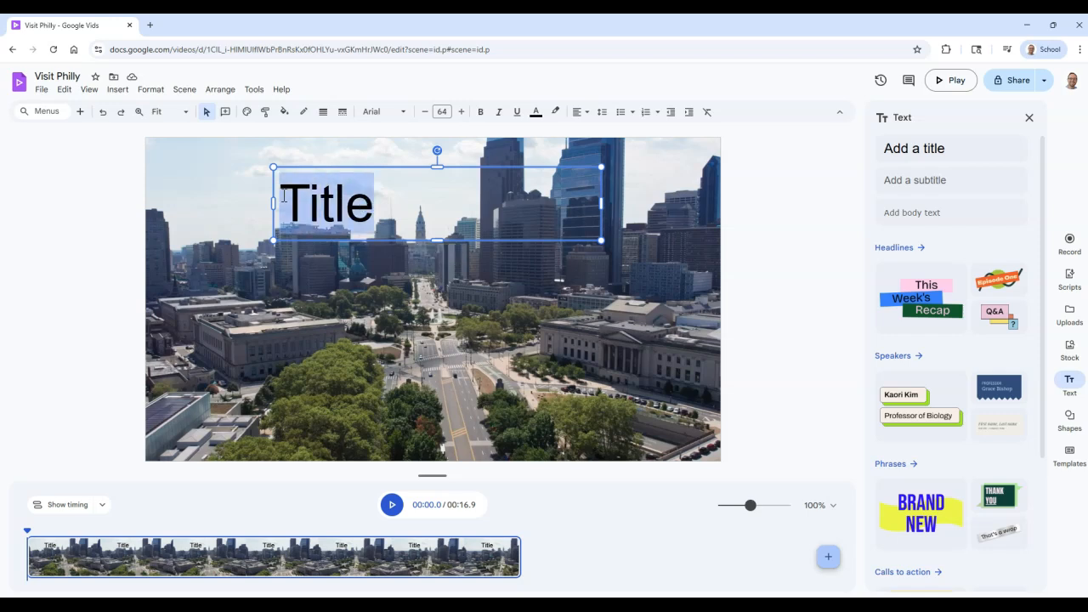
text(Why v)
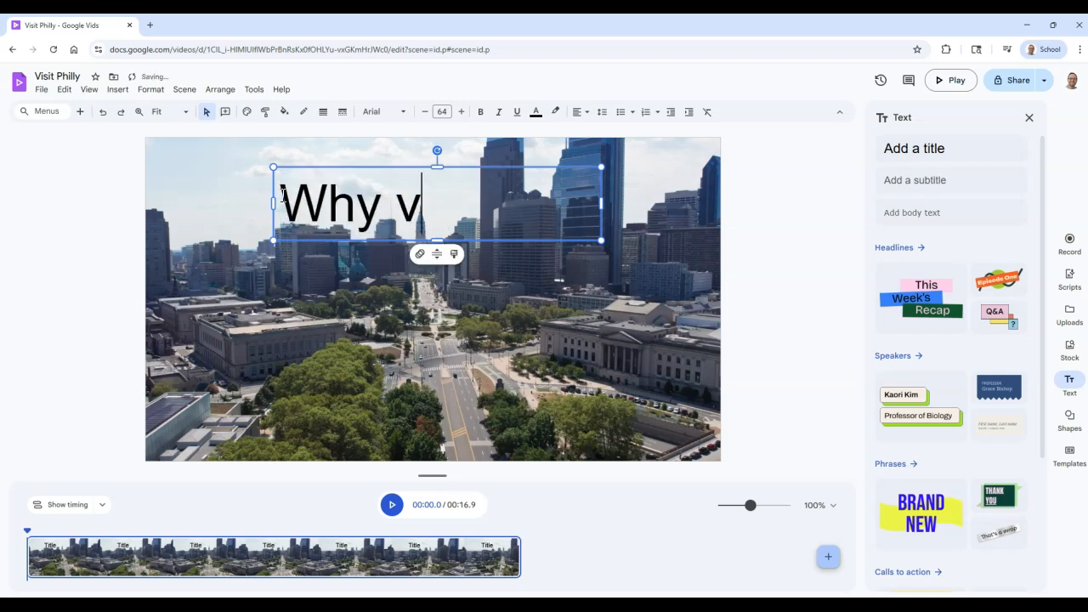
text(isit Philly?)
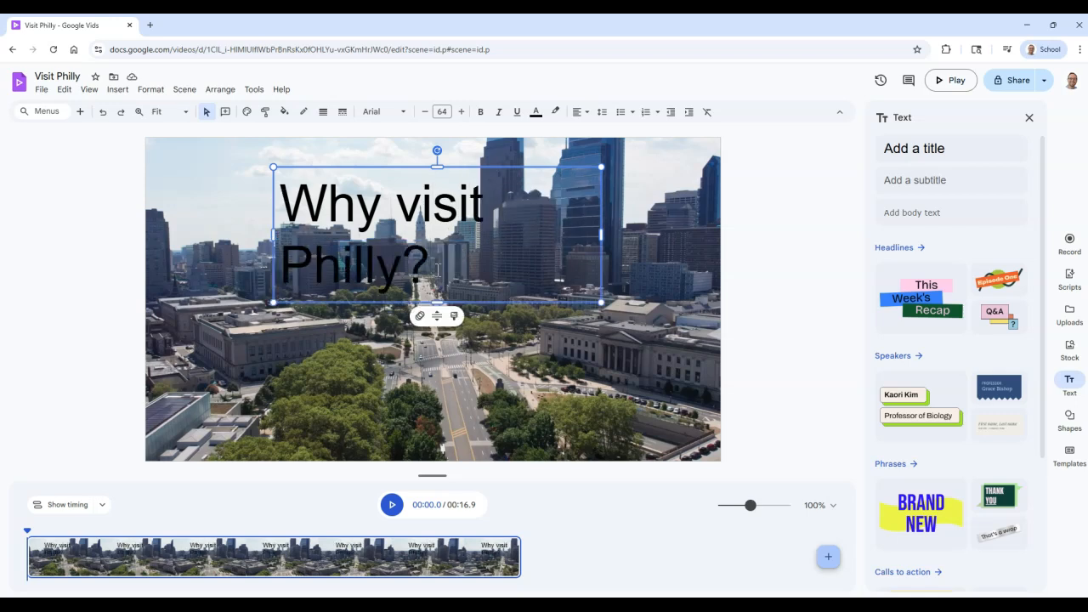
Color the title text red and set its font to Pacifico.
drag(429, 269, 298, 209)
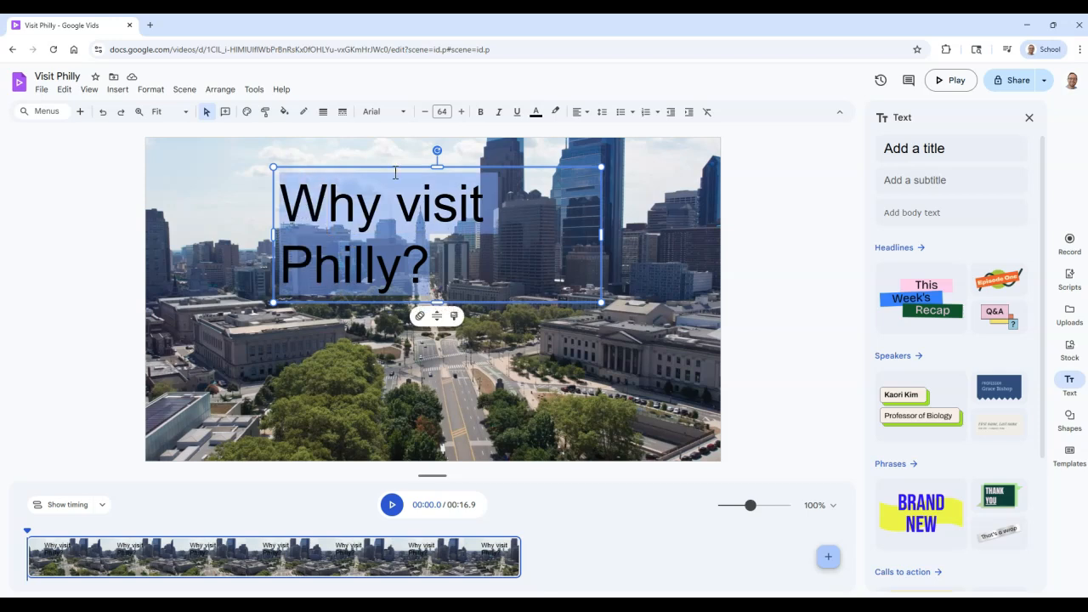
click(536, 112)
click(552, 222)
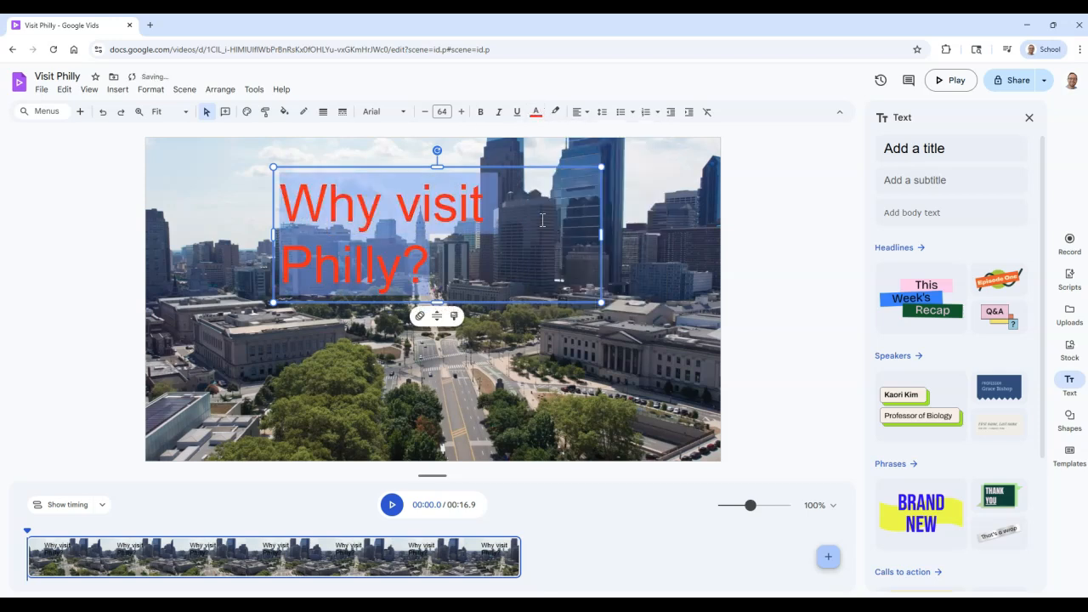
click(403, 113)
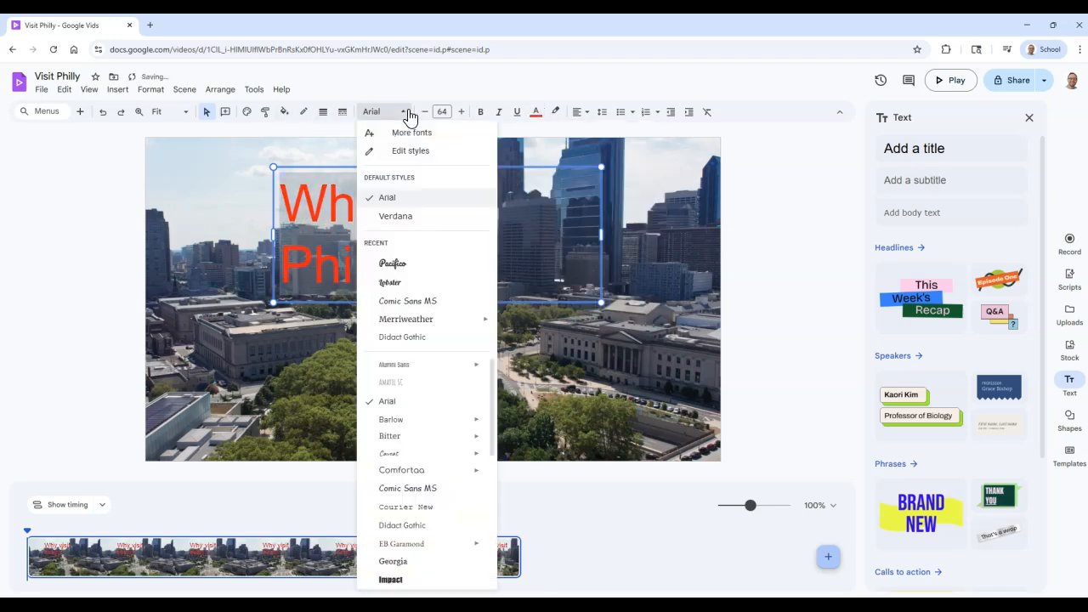
click(435, 275)
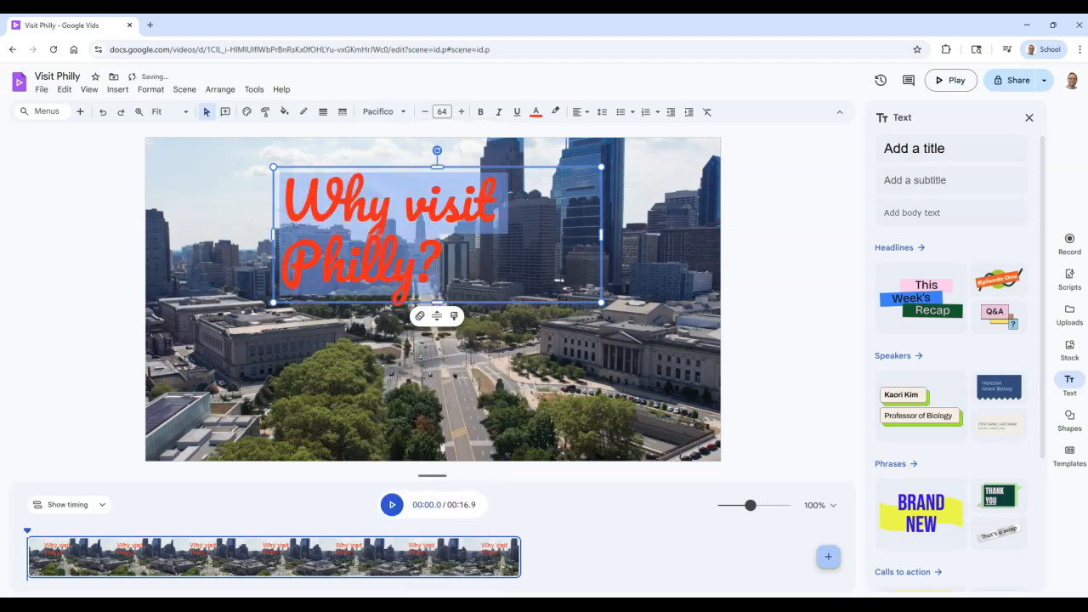
click(670, 263)
click(753, 288)
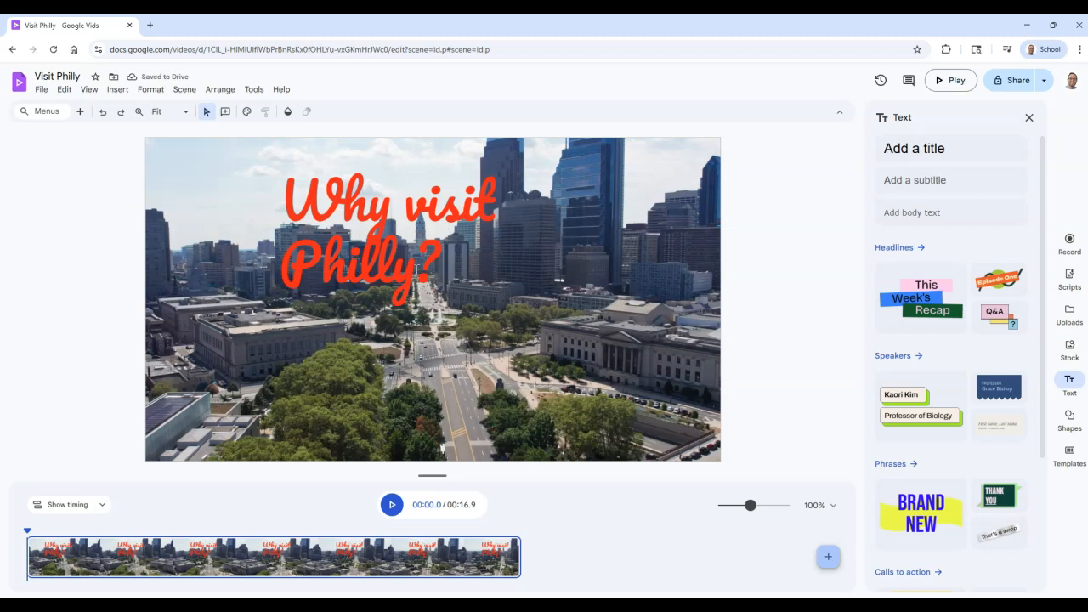
Move the title to the upper-left corner of the scene and set its font size to 56.
click(416, 270)
drag(223, 186, 141, 165)
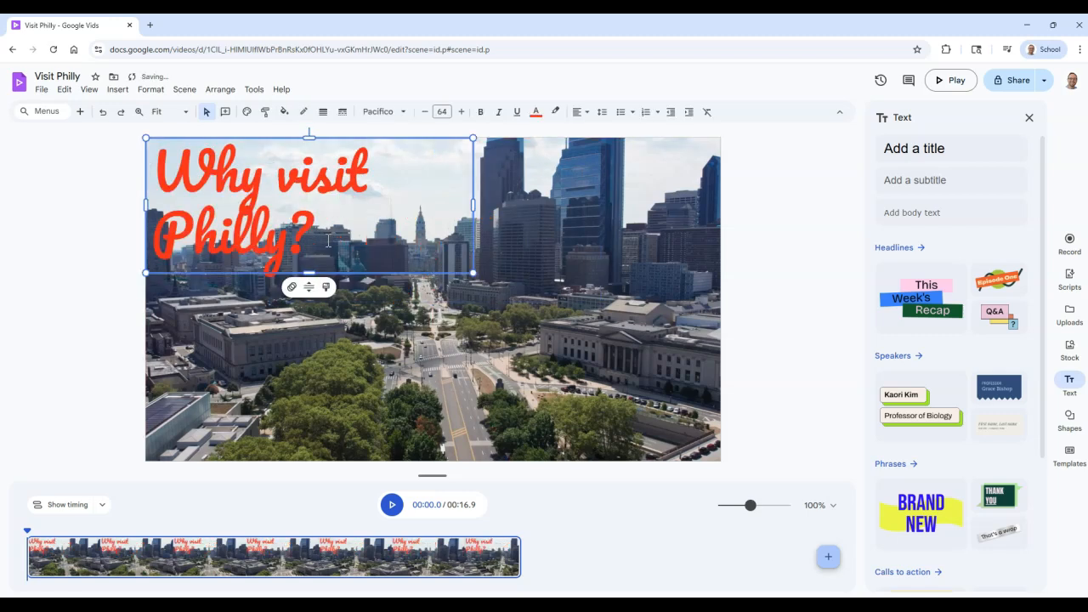
triple_click(328, 241)
click(425, 112)
click(425, 113)
click(425, 112)
click(425, 113)
click(425, 113)
click(425, 112)
click(425, 112)
click(425, 112)
Widen the title's text box so the text fits on one line and set its font size to 52.
drag(474, 199, 537, 199)
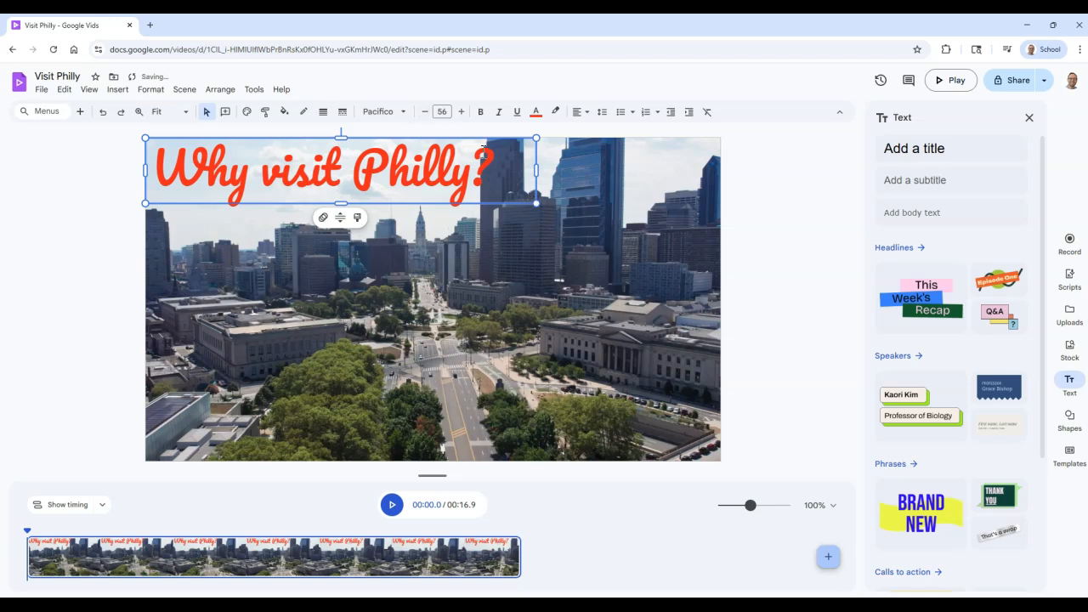
triple_click(484, 151)
click(425, 112)
click(425, 112)
click(426, 112)
click(429, 199)
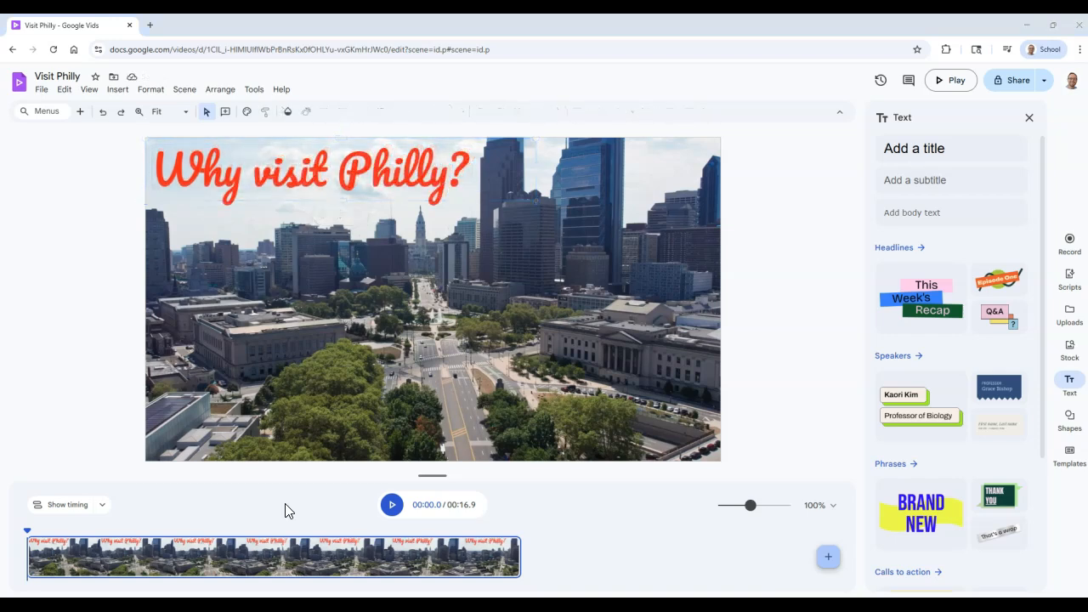
Preview the scene for several seconds and return the playhead to the start of the timeline.
click(392, 505)
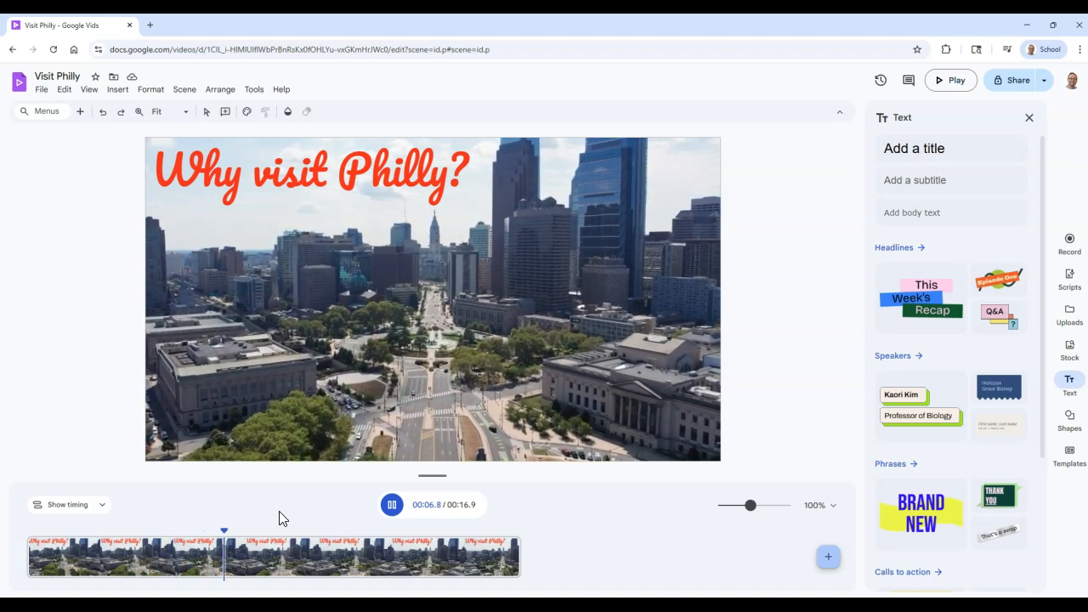
click(389, 510)
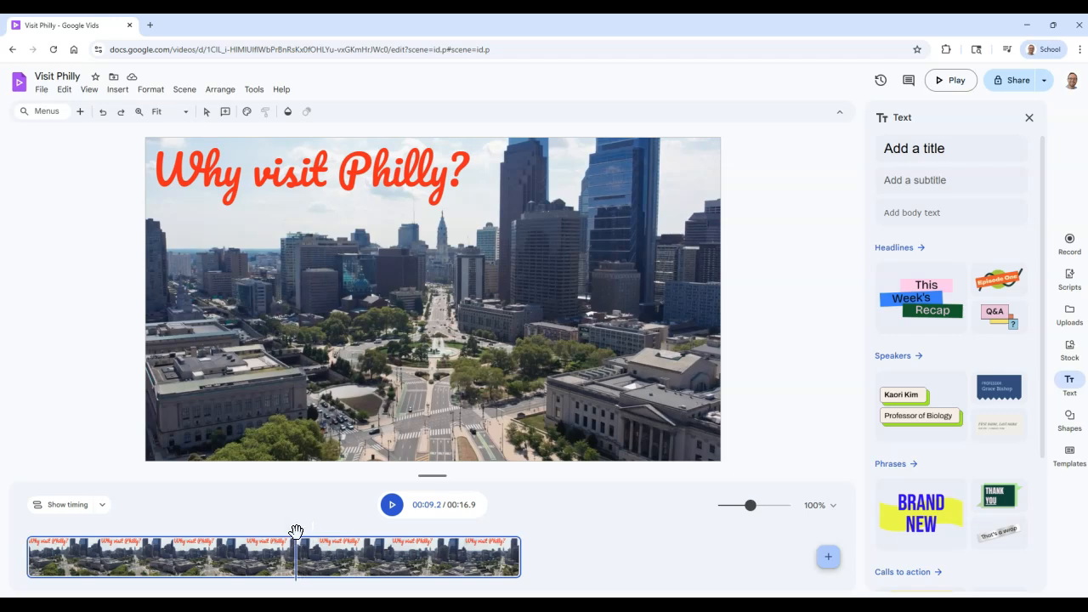
drag(296, 531, 21, 540)
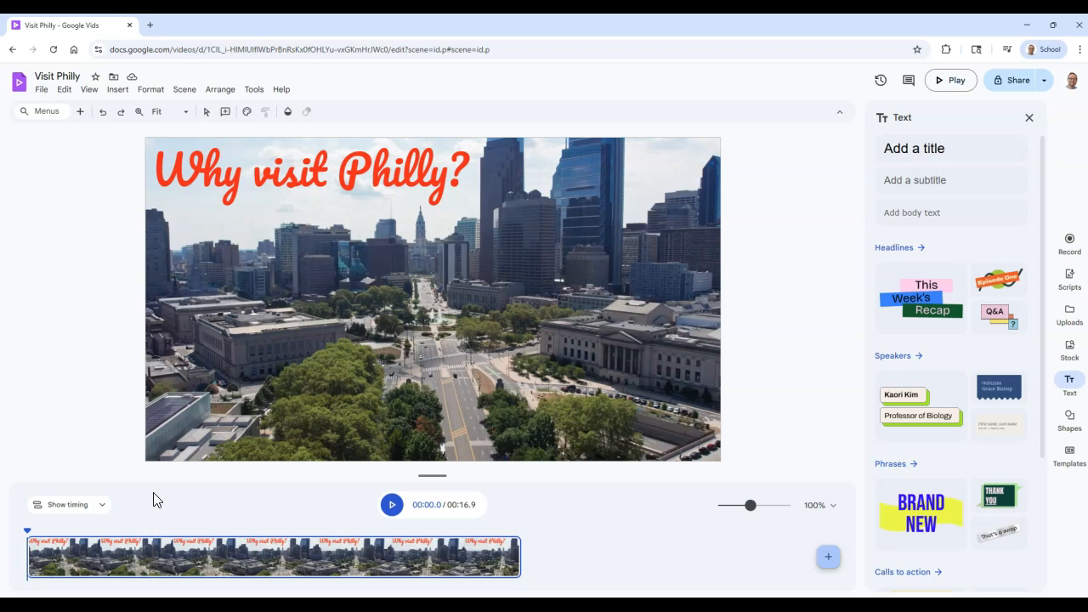
Apply the Fade enter and exit animation to the title and place the playhead near the clip's end at 15.6 seconds.
click(204, 179)
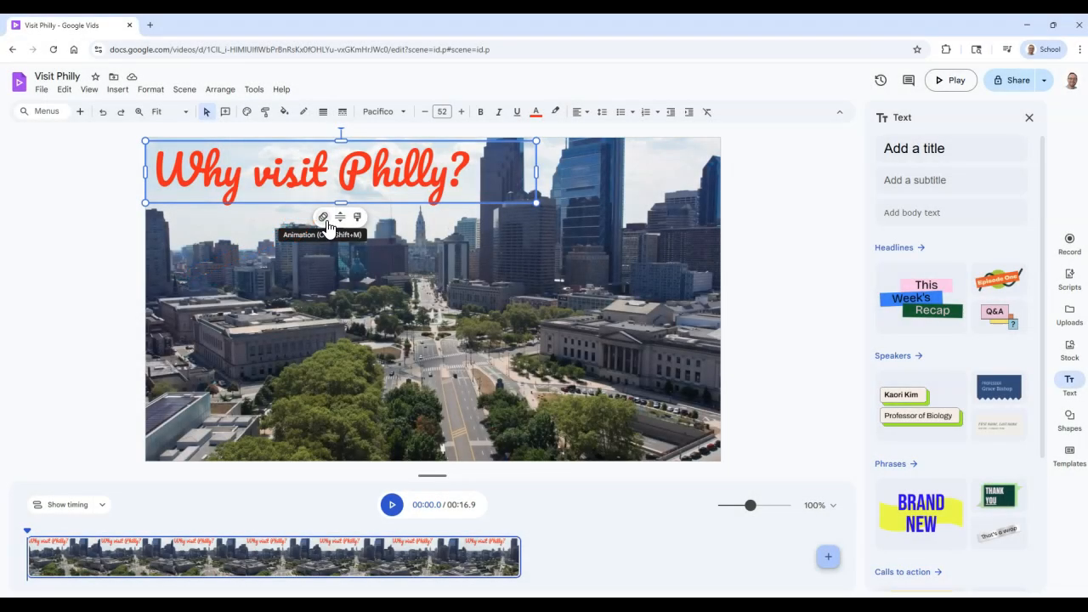
click(325, 221)
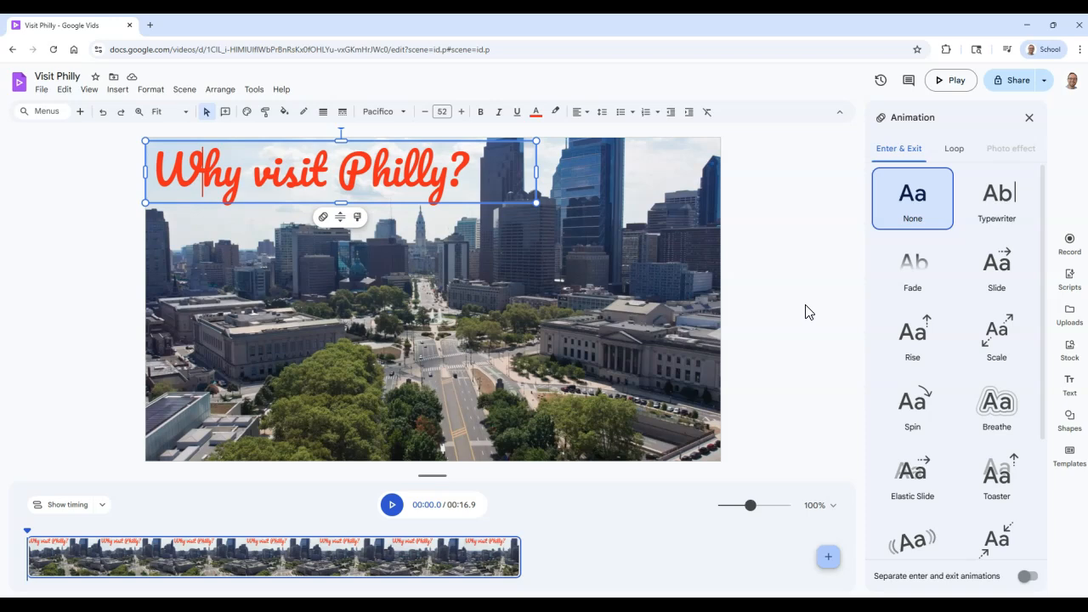
click(917, 270)
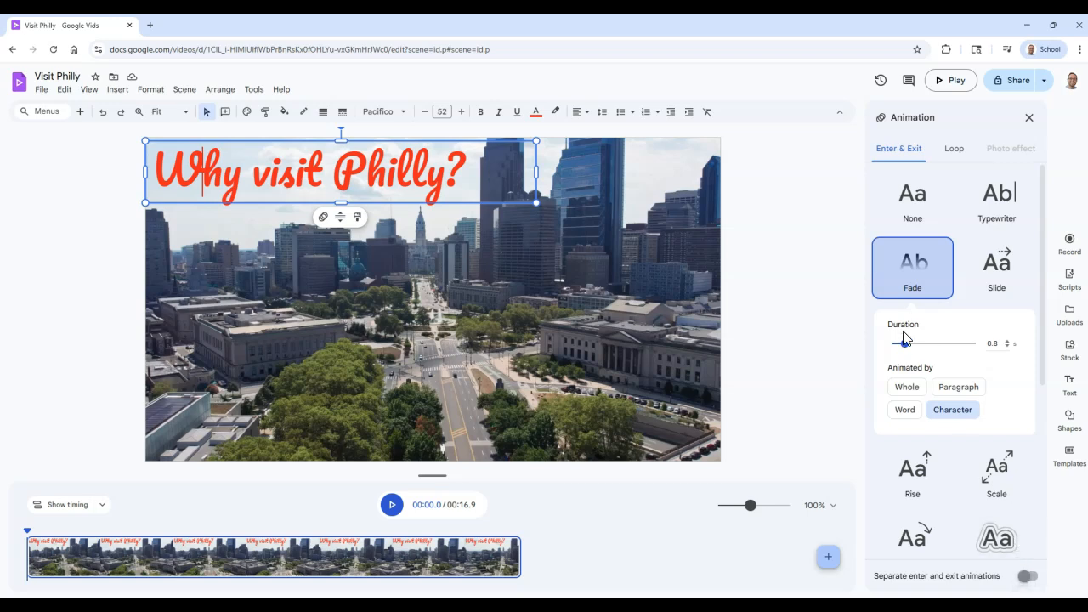
click(911, 281)
click(485, 553)
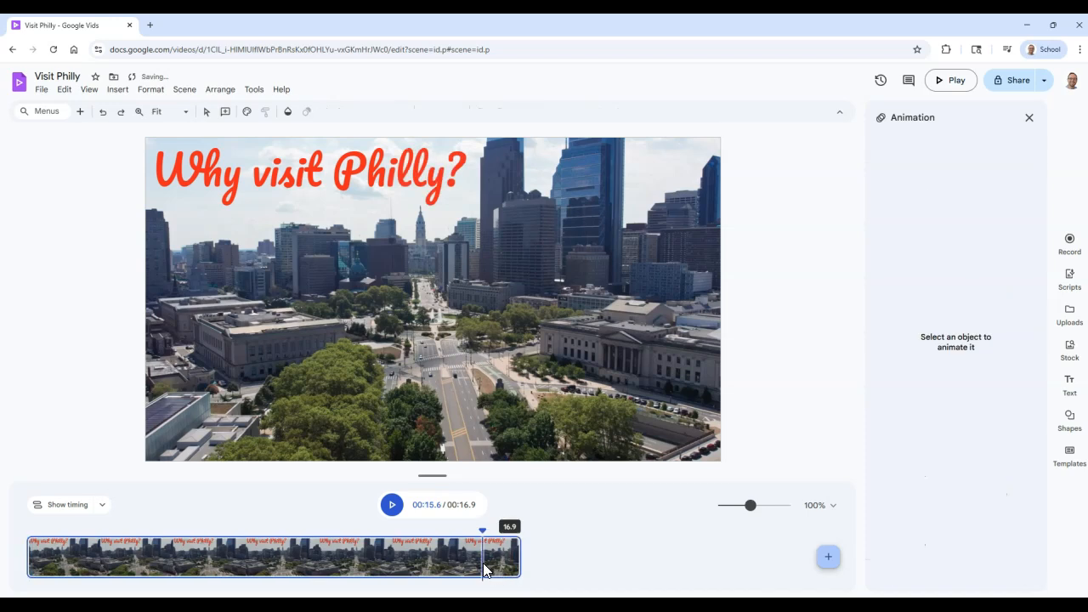
Play the end of the scene, turn on separate enter and exit animations for the title, and show its exit animation options.
click(391, 505)
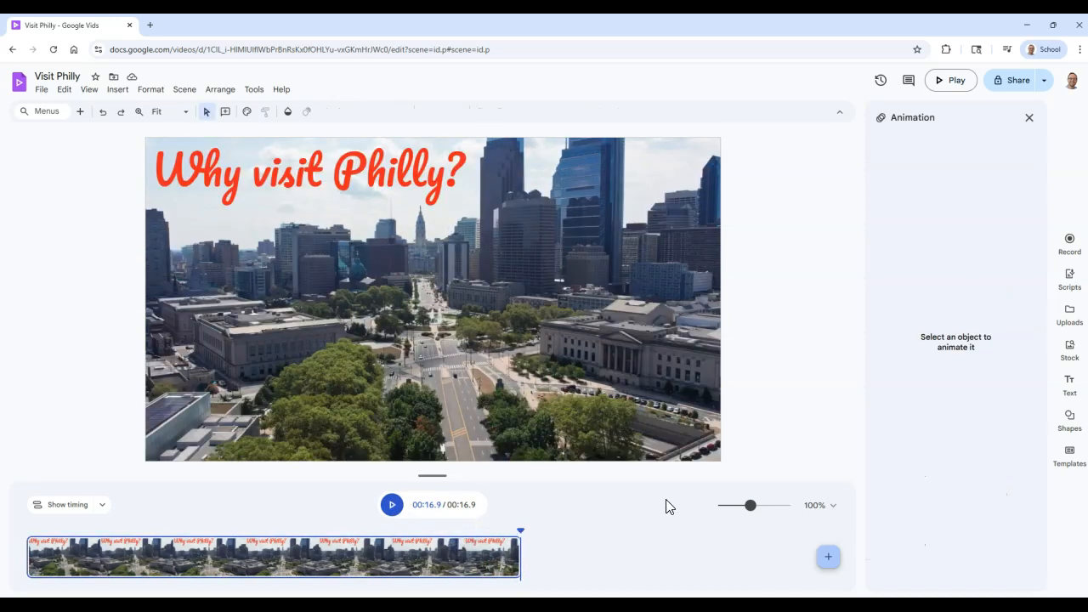
click(372, 174)
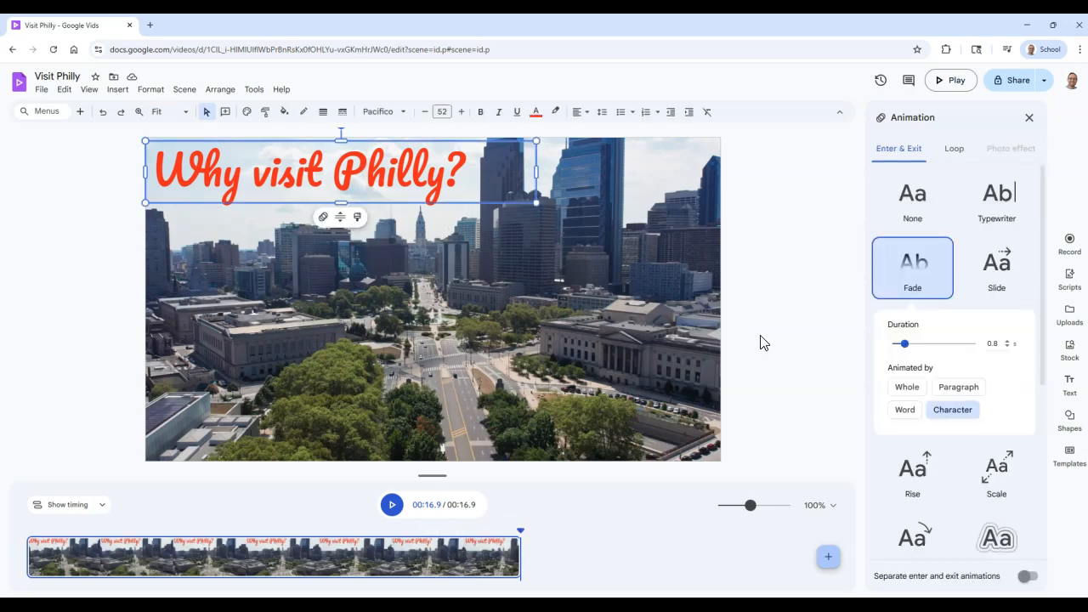
click(1025, 579)
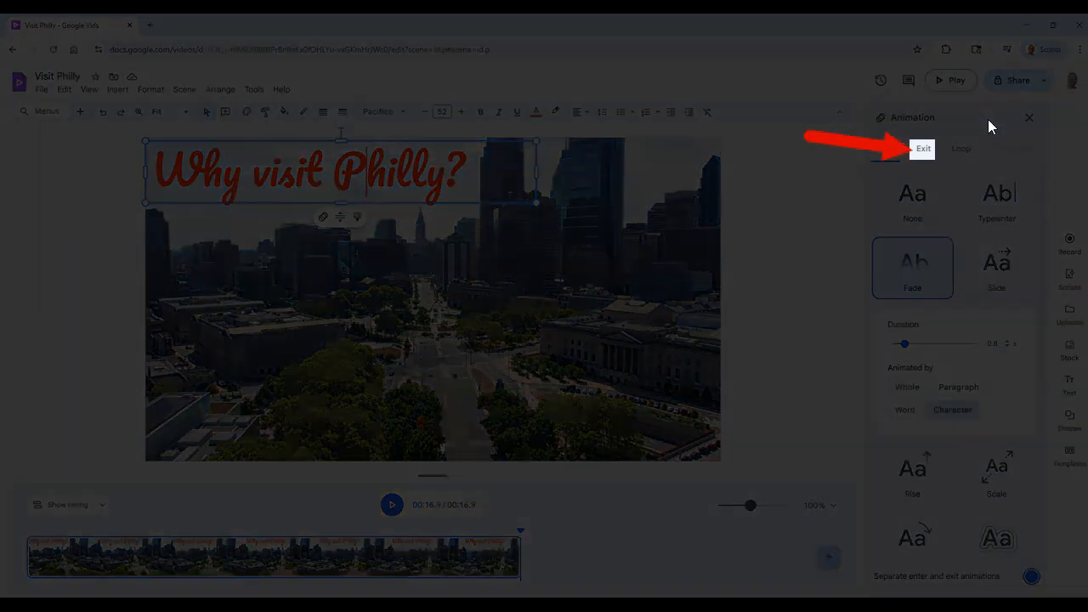
click(932, 150)
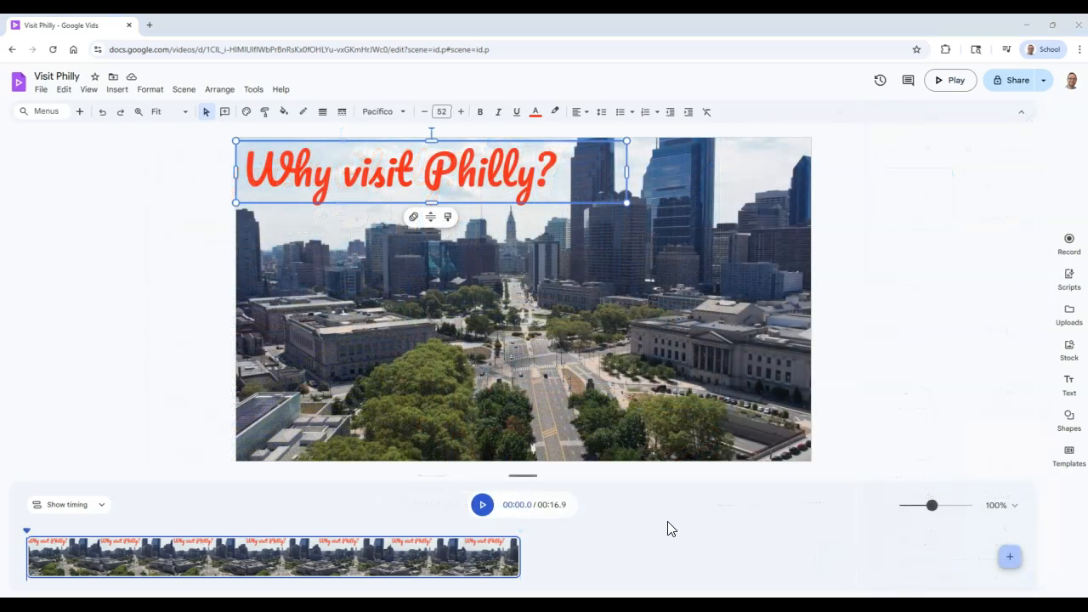
Preview the scene's first 2.4 seconds, and show object timing with the timeline area enlarged enough to reveal the title's track.
click(489, 509)
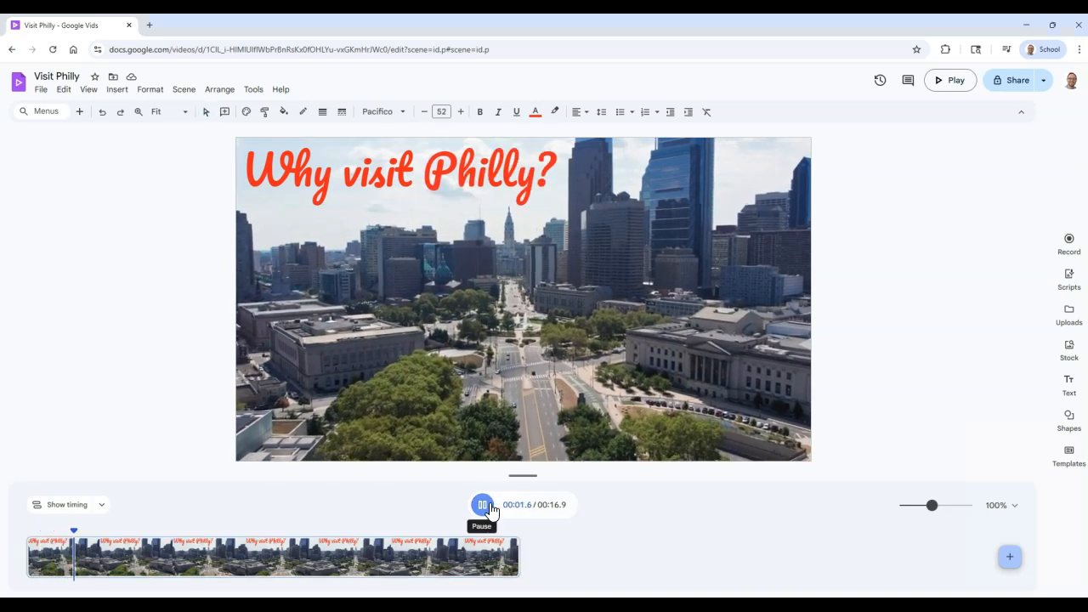
click(490, 509)
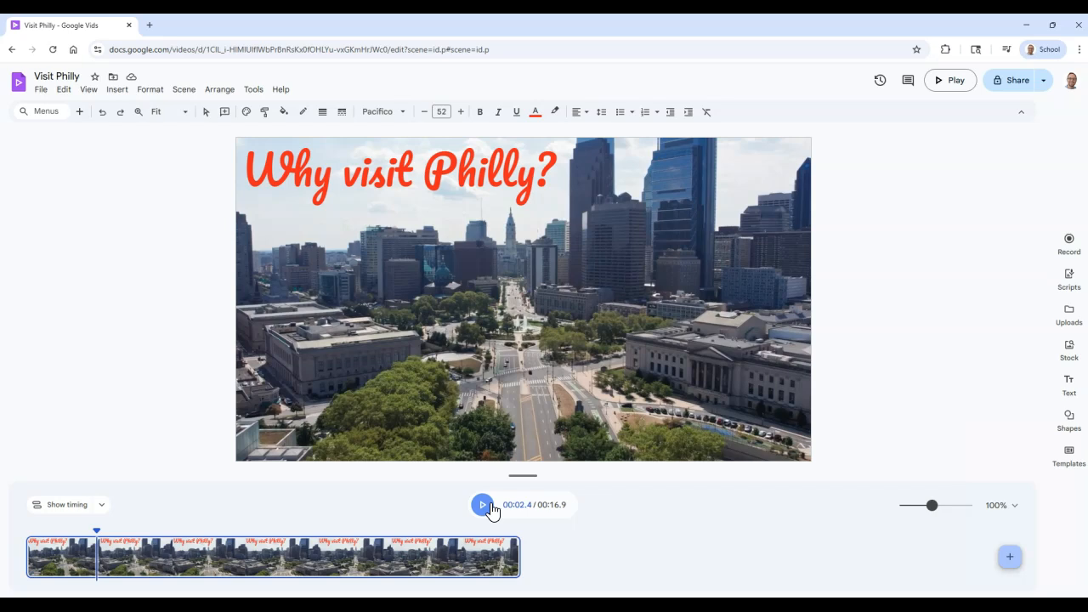
drag(524, 473, 530, 458)
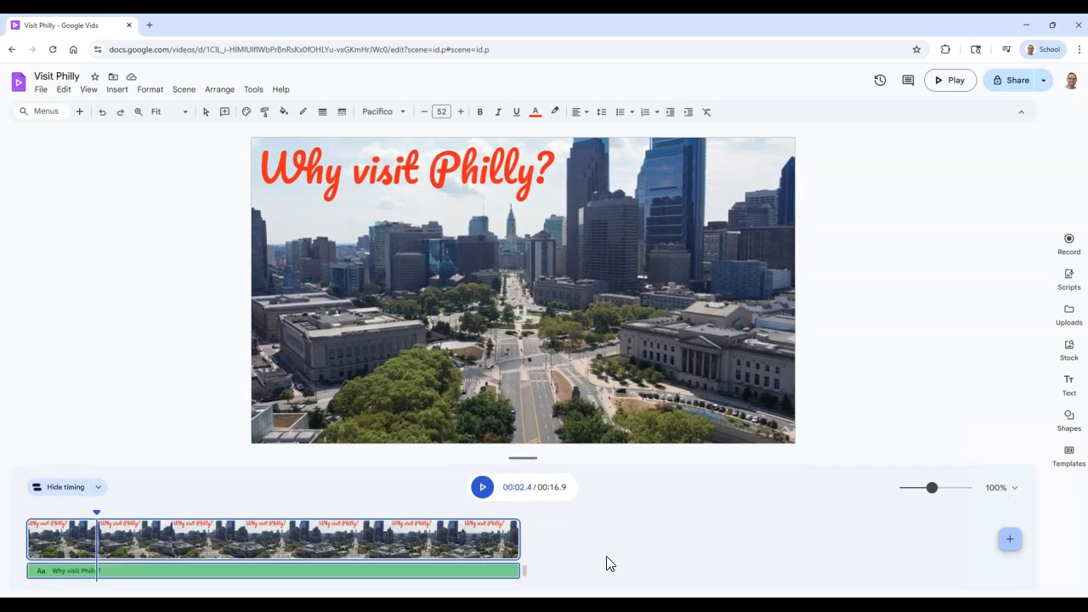
drag(533, 454, 535, 436)
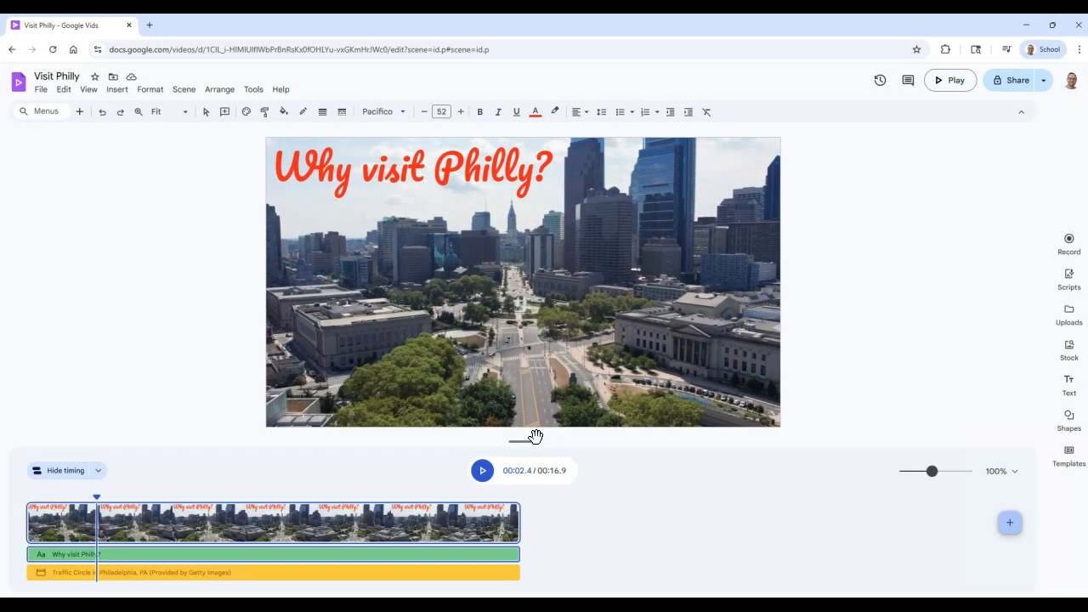
drag(536, 437, 534, 461)
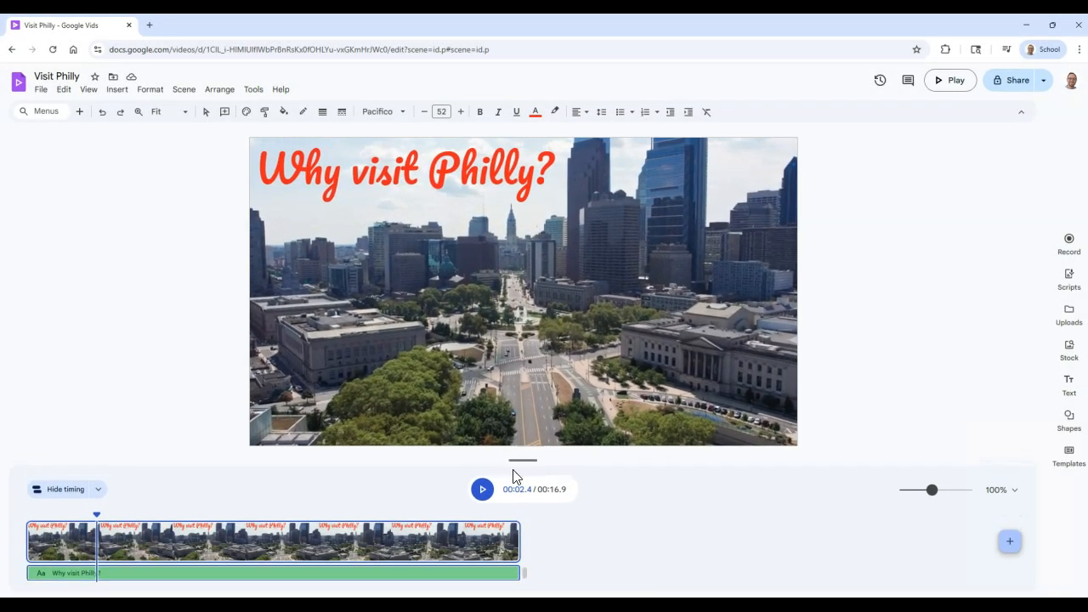
Trim the start of the title's timing bar so the title appears a few seconds into the scene, and preview it from the beginning.
click(60, 575)
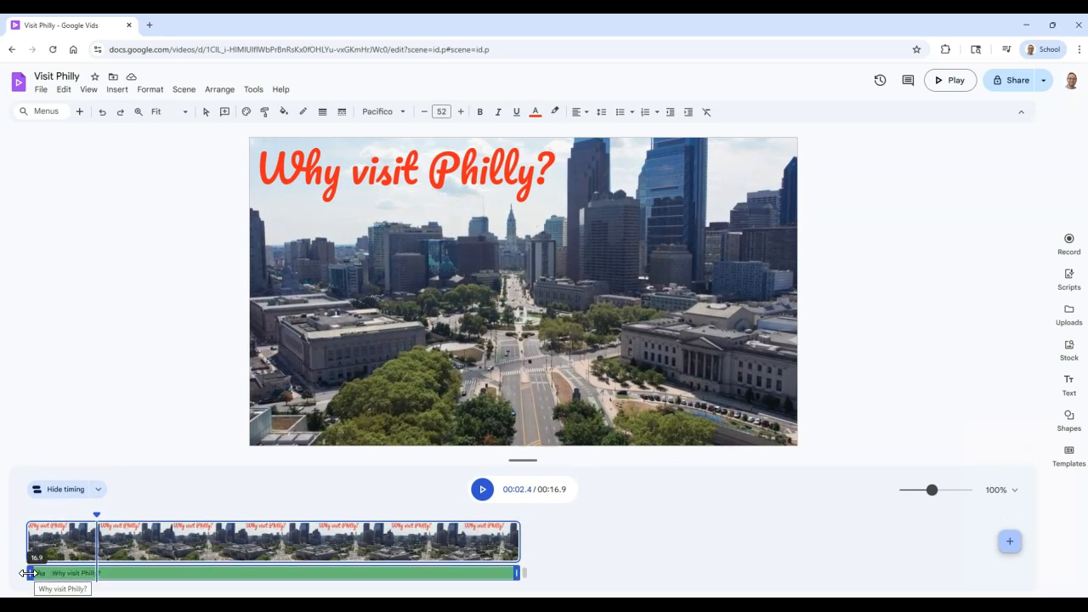
drag(29, 573, 142, 576)
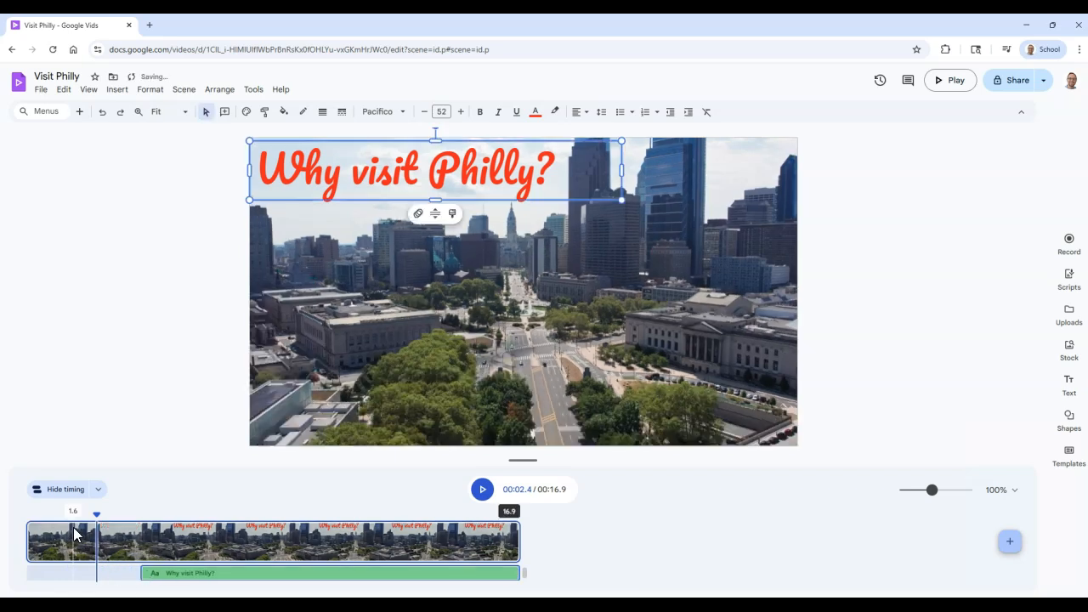
click(28, 513)
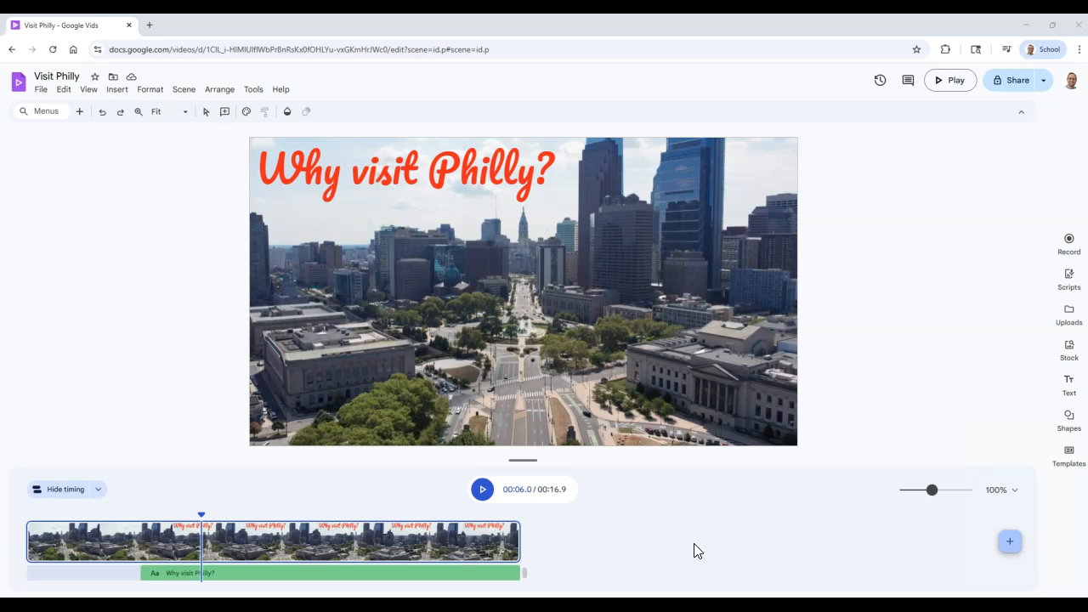
Shorten the first scene to 9.1 seconds by trimming its end on the timeline.
mouse_move(519, 544)
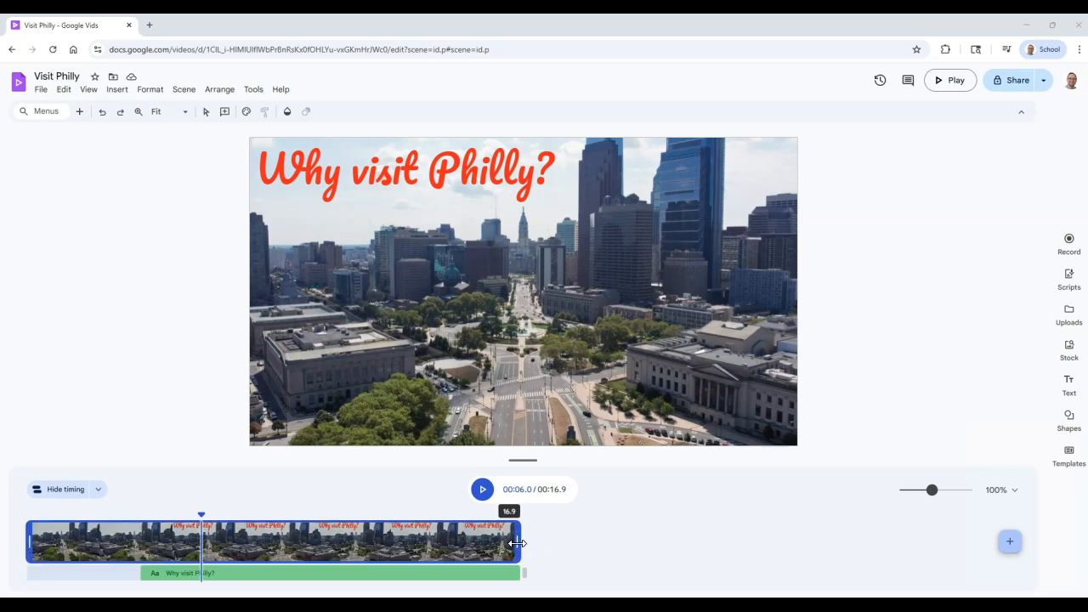
drag(517, 543, 291, 542)
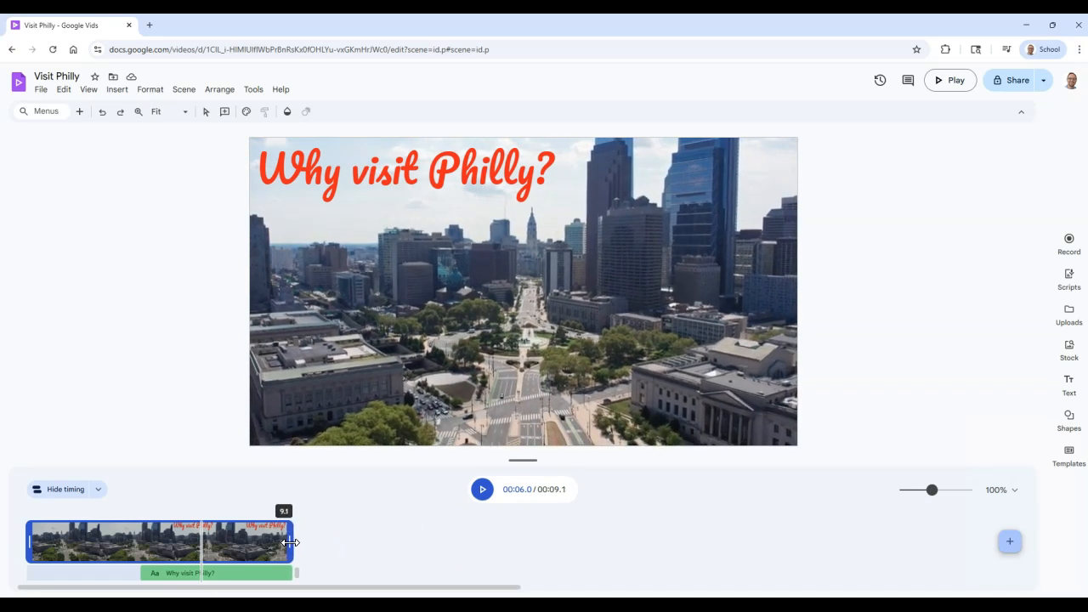
drag(290, 543, 292, 542)
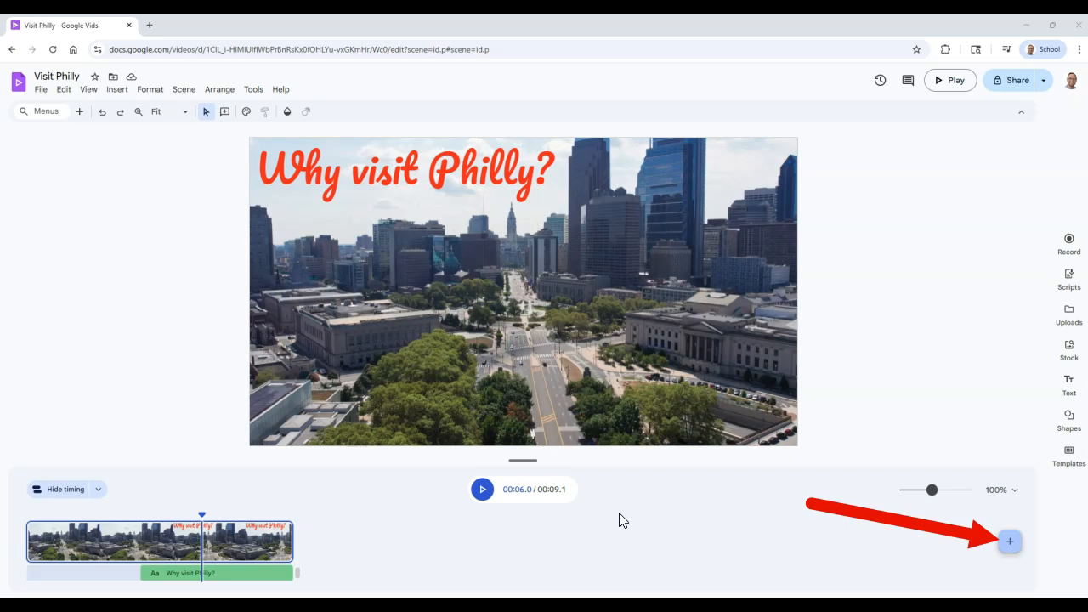
Add a blank second scene and search all stock media for "Liberty Bell".
click(1011, 543)
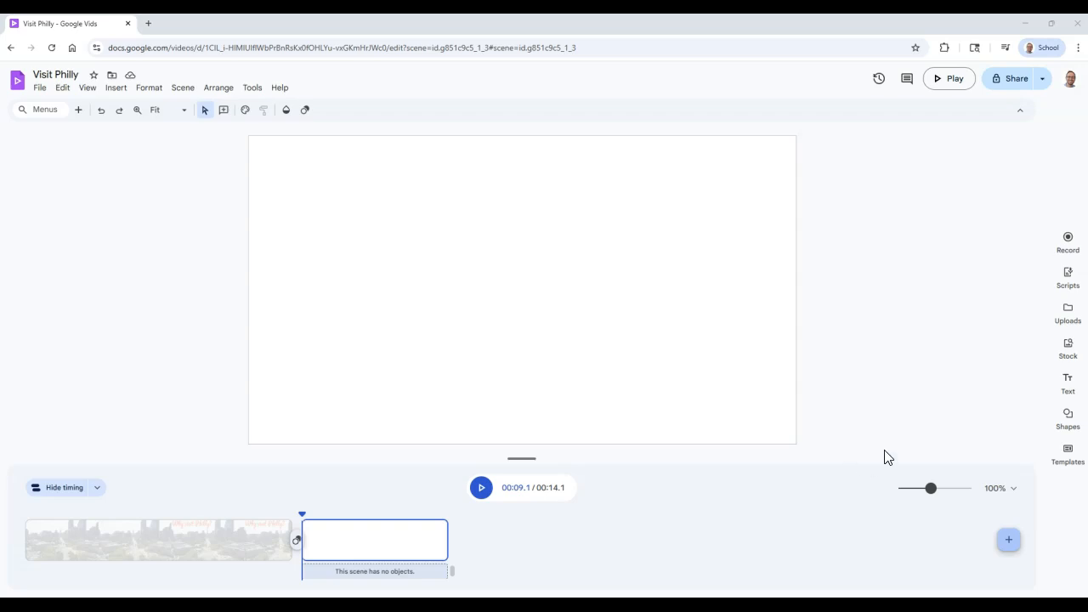
click(1080, 354)
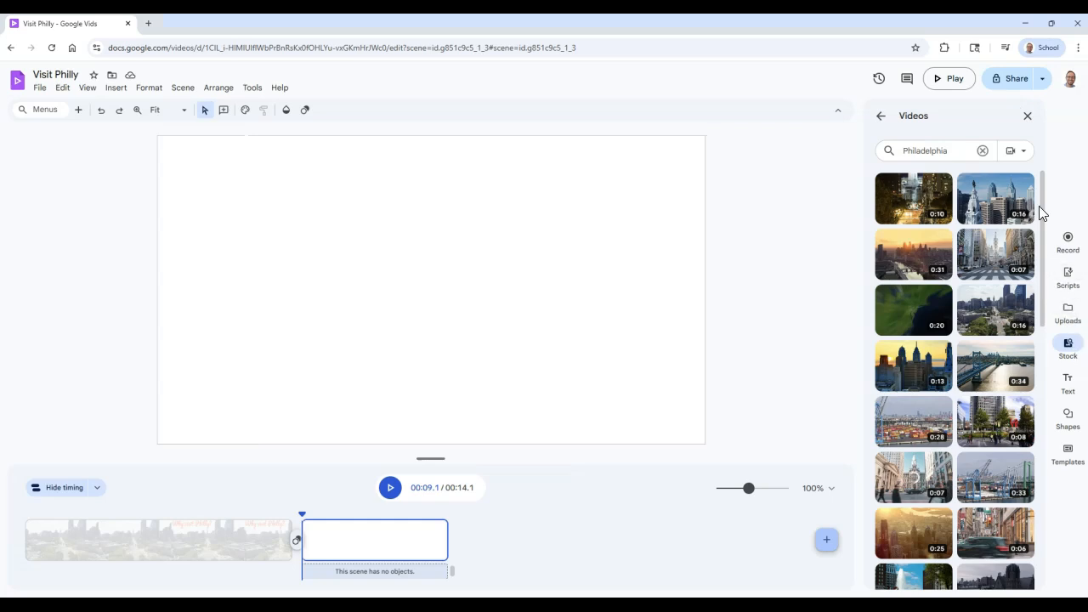
click(881, 116)
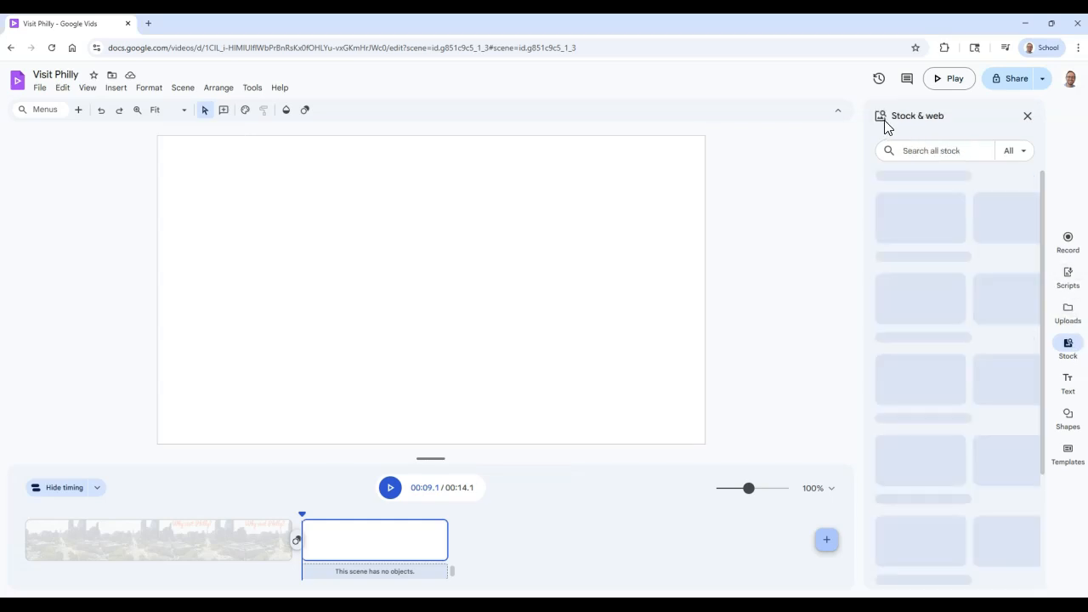
click(963, 154)
text(Lib)
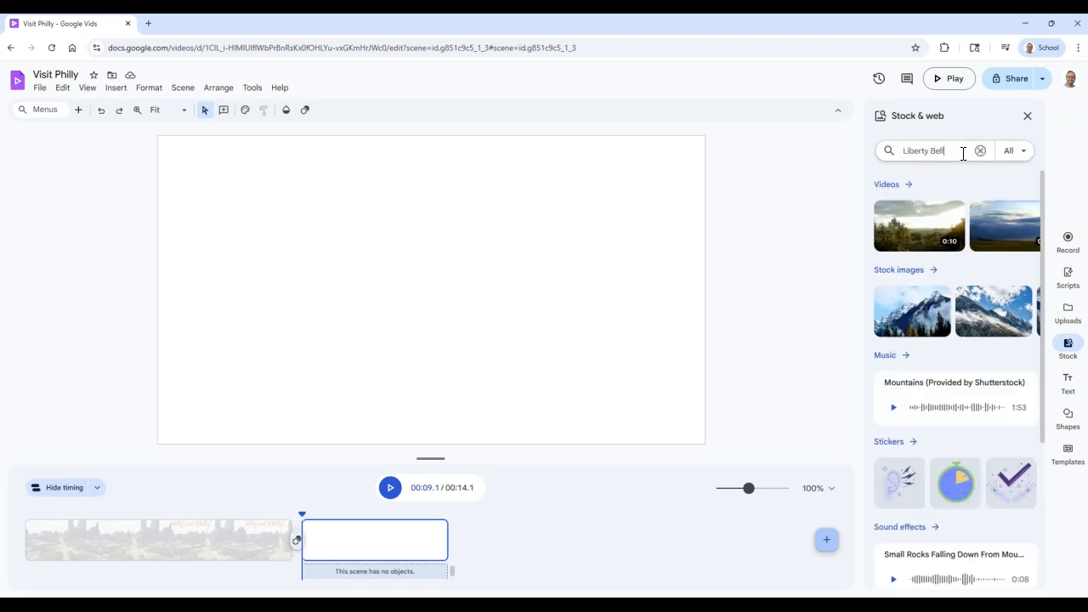
text(erty Bell)
key(Return)
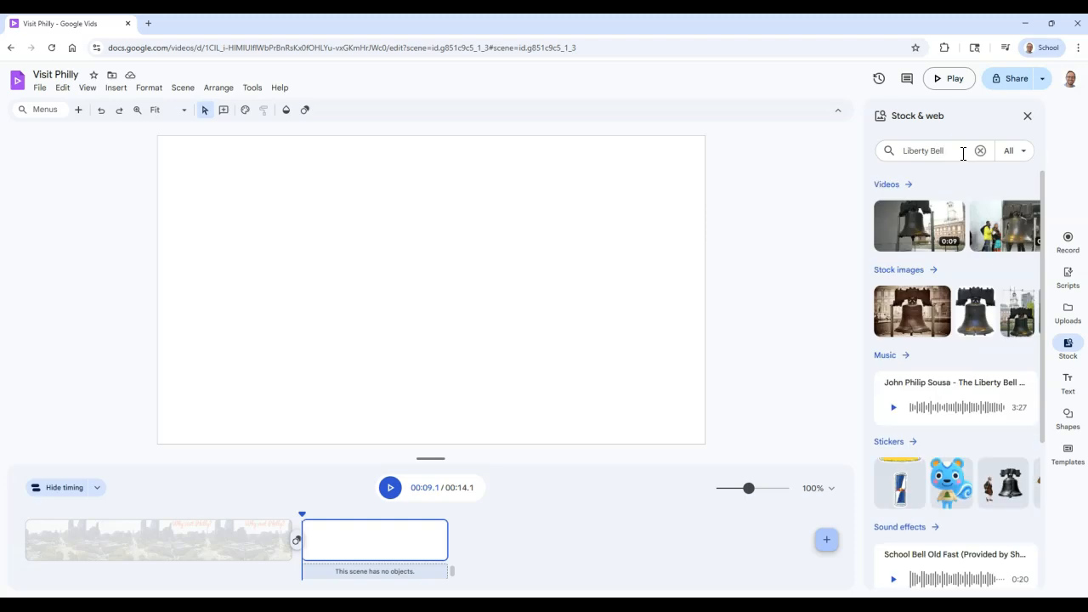
Insert the first 9-second Liberty Bell stock video into the new scene and enlarge it to fill the whole frame.
click(906, 185)
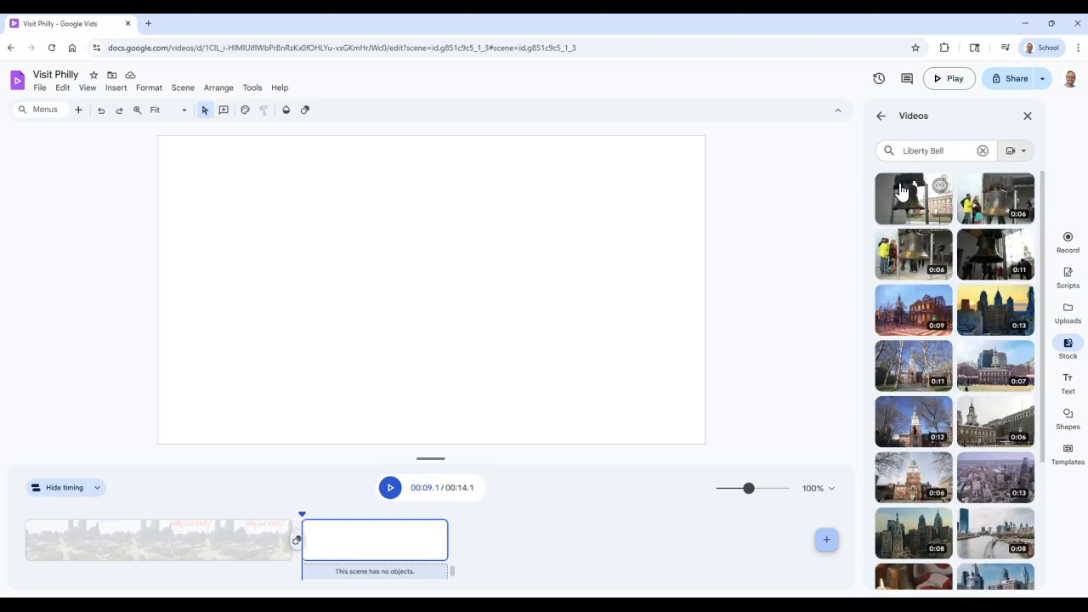
click(938, 218)
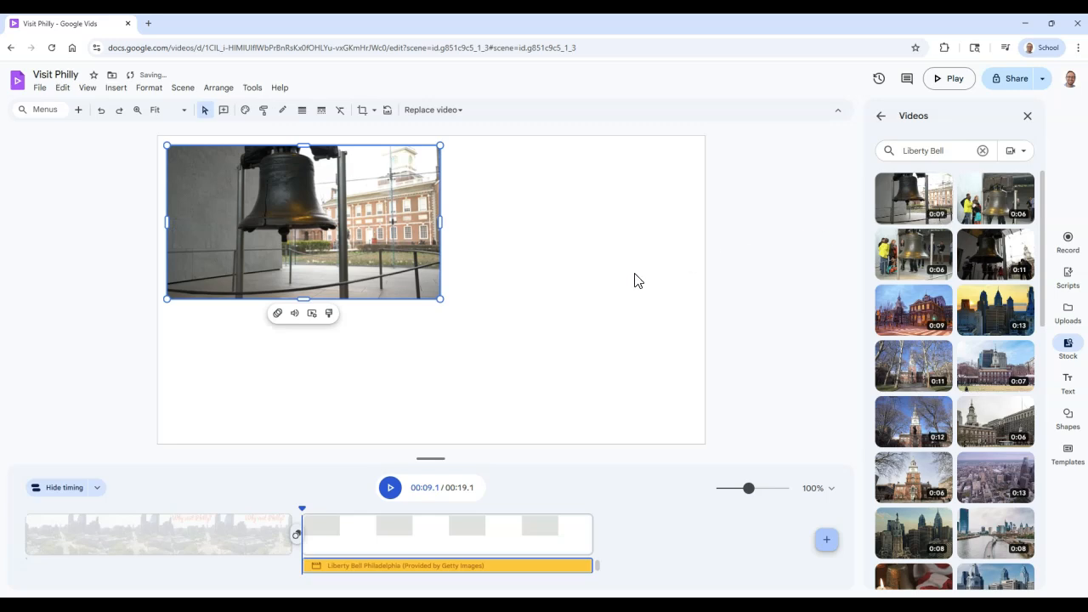
drag(392, 266, 379, 252)
drag(432, 290, 522, 449)
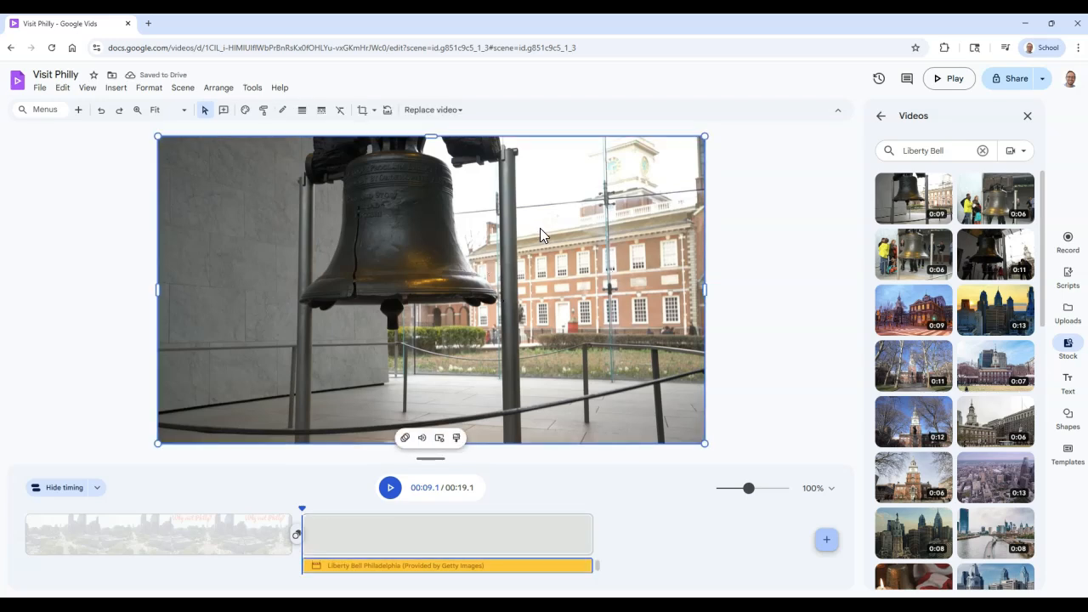
Crop both sides of the Liberty Bell video closer to the bell and move the clip against the scene's left edge.
click(365, 114)
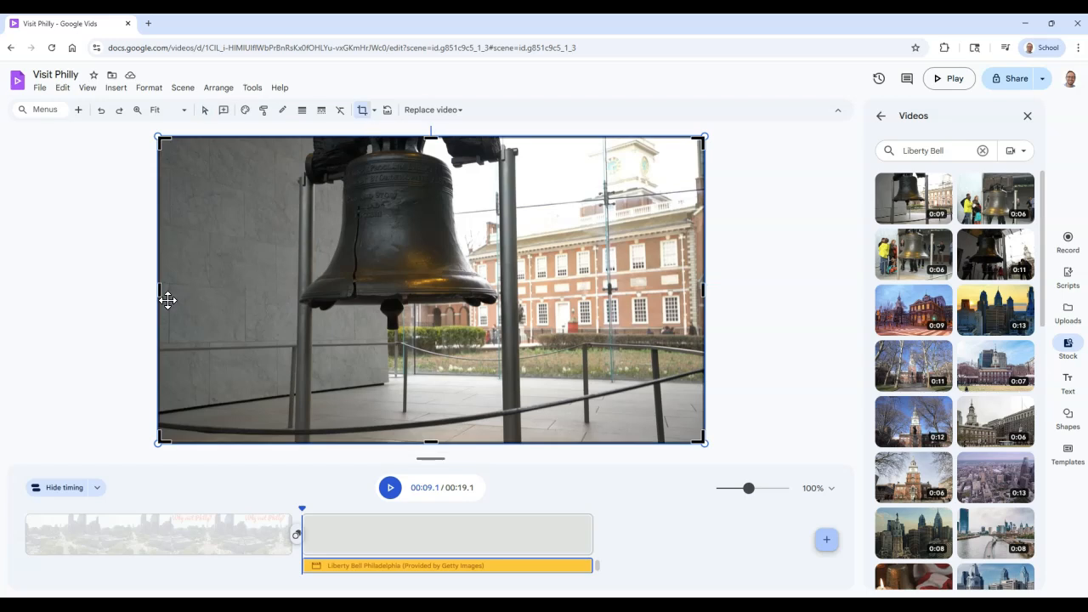
drag(159, 291, 260, 315)
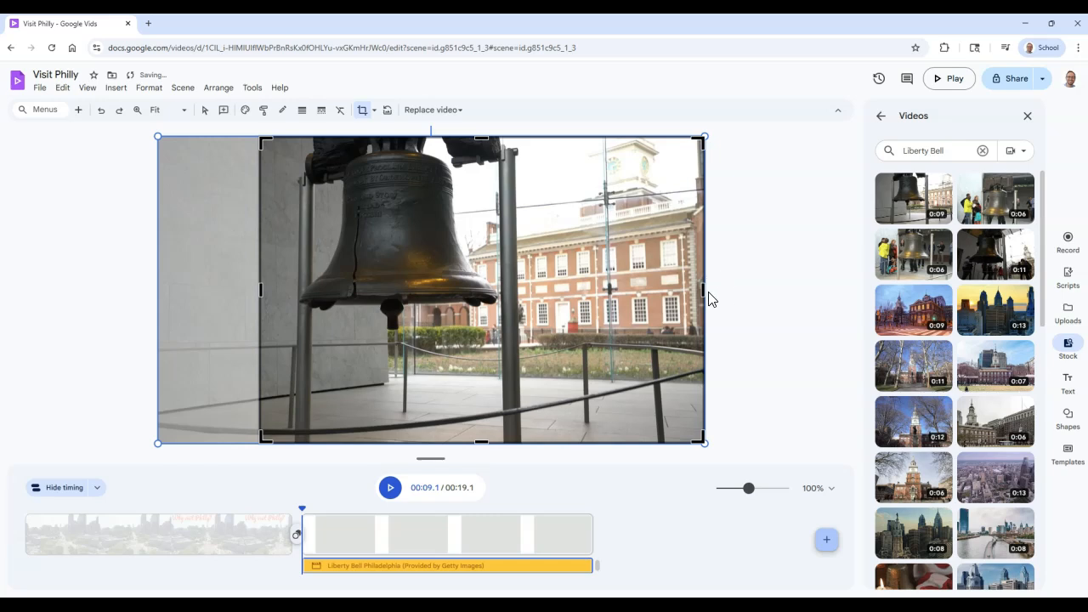
drag(704, 289, 596, 312)
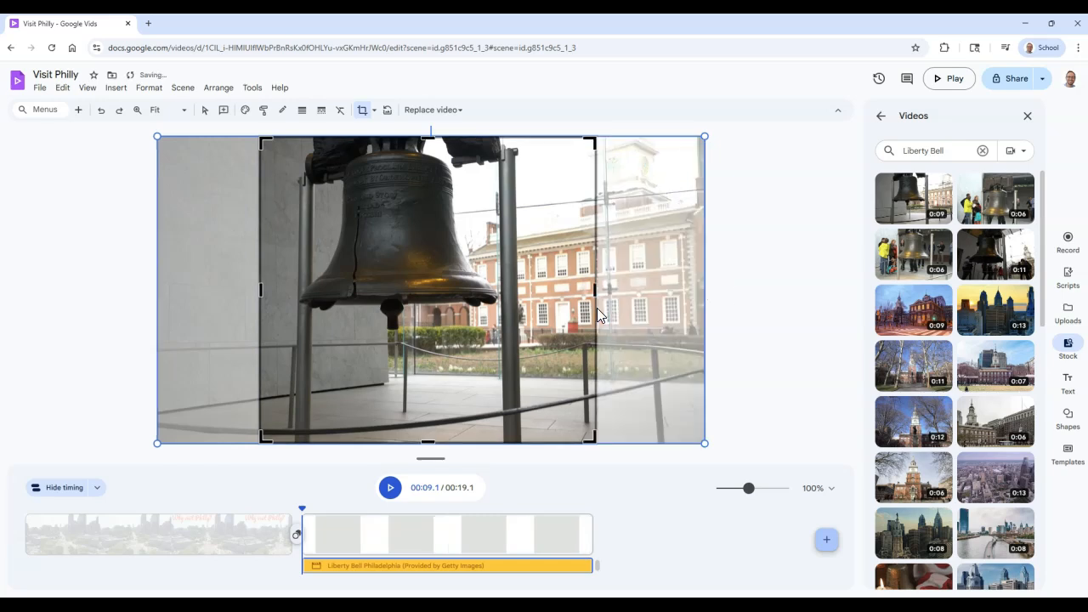
key(Return)
drag(505, 301, 403, 303)
click(439, 545)
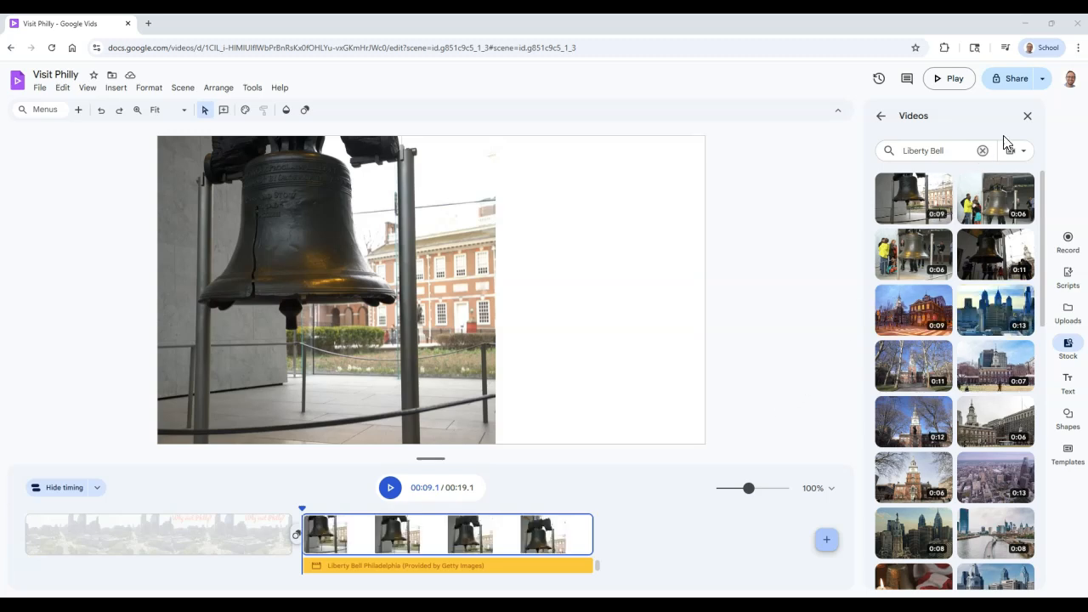
Clear and close the stock search, and draw a rectangle that fills the empty area beside the Liberty Bell video.
click(983, 151)
click(882, 116)
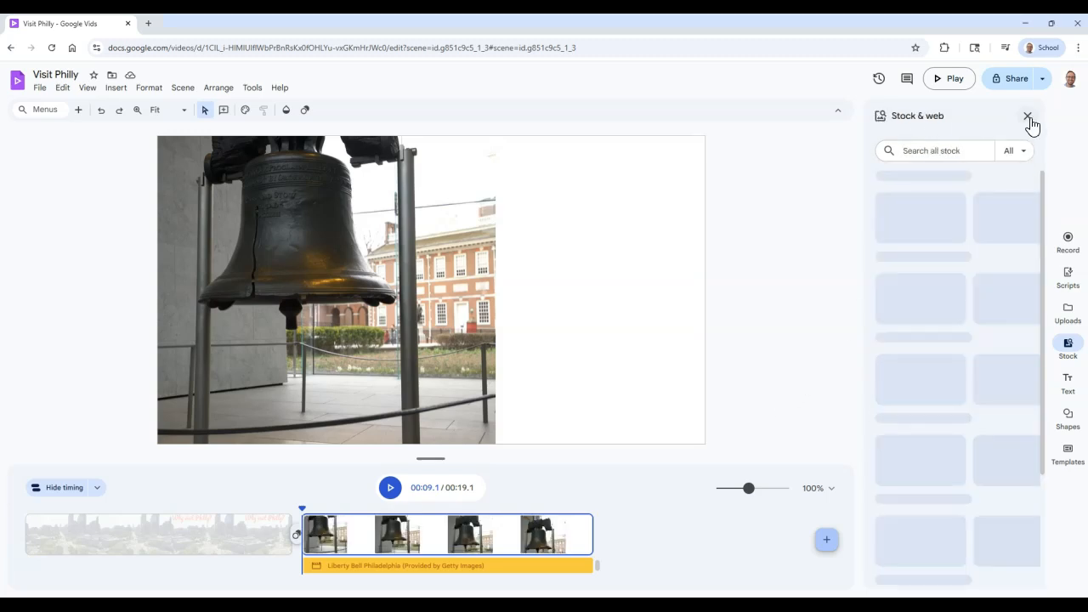
click(1029, 117)
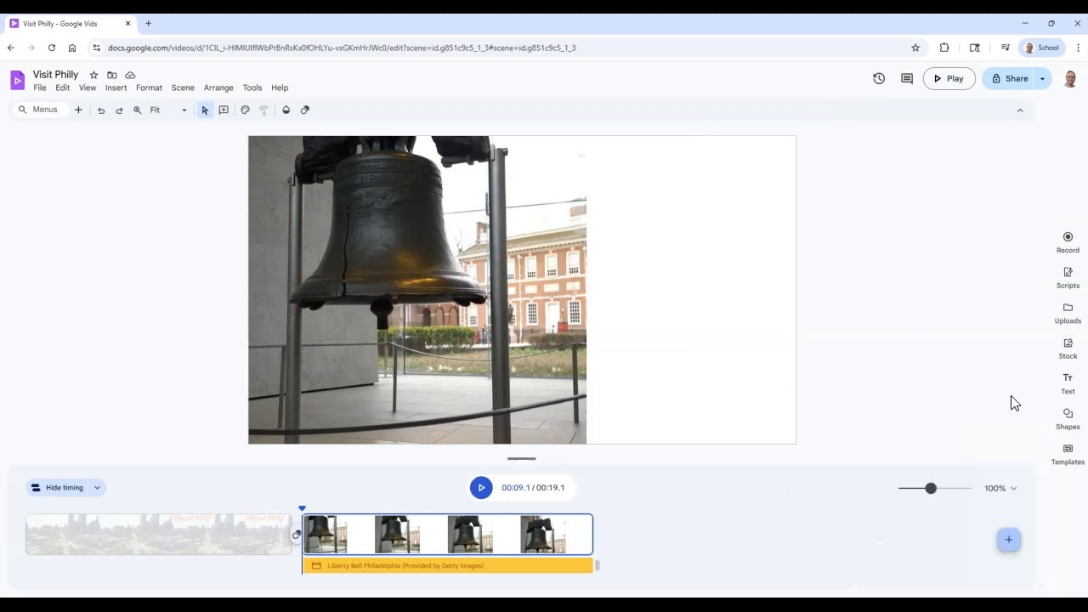
click(1073, 417)
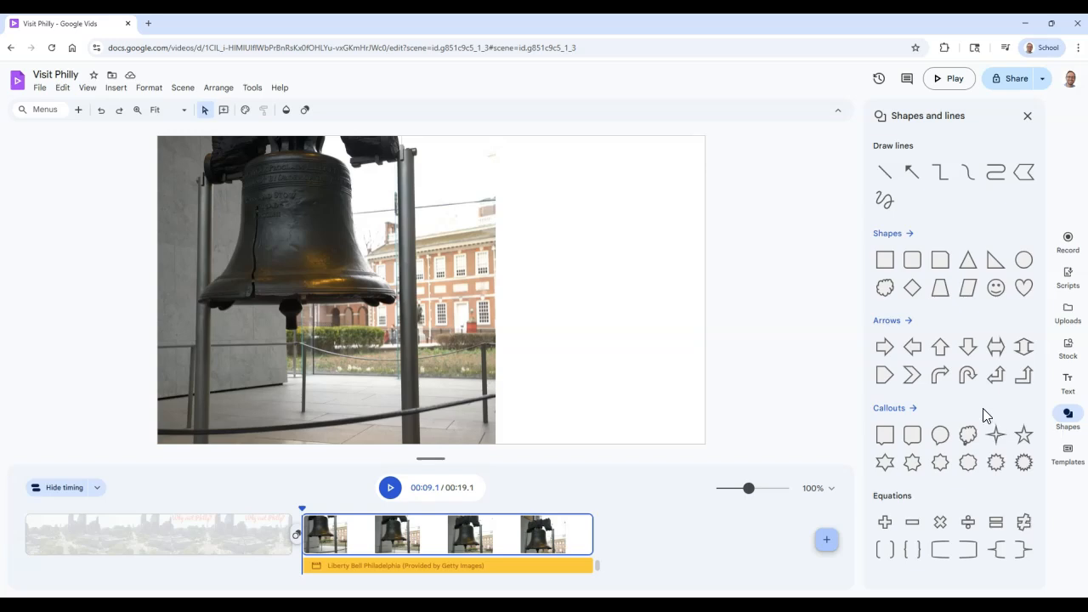
click(886, 267)
drag(416, 302, 704, 444)
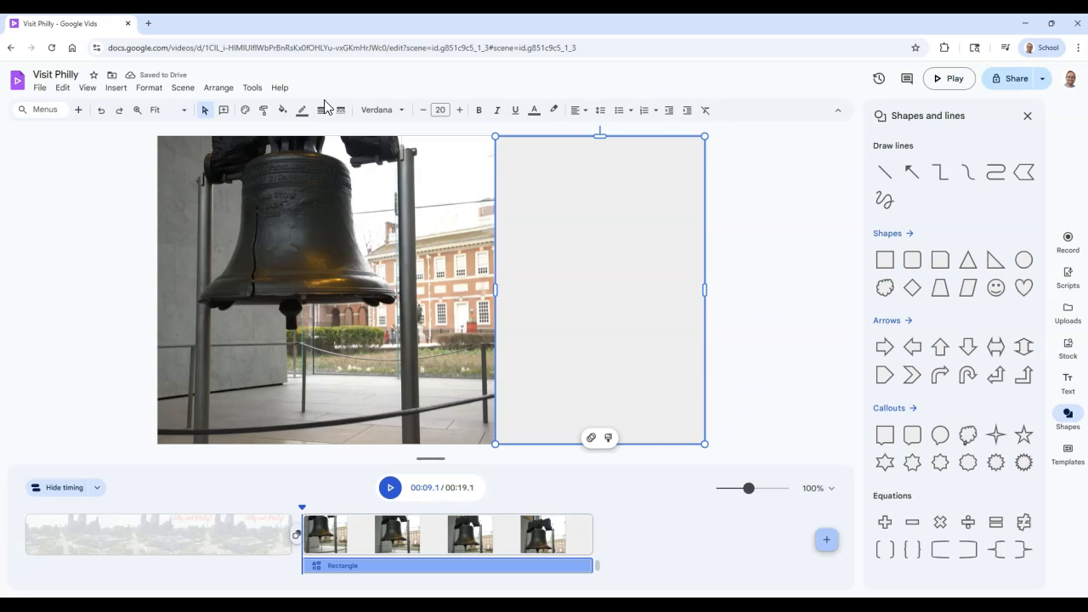
Fill the rectangle beside the video with a solid light cornflower blue and deselect it.
click(283, 112)
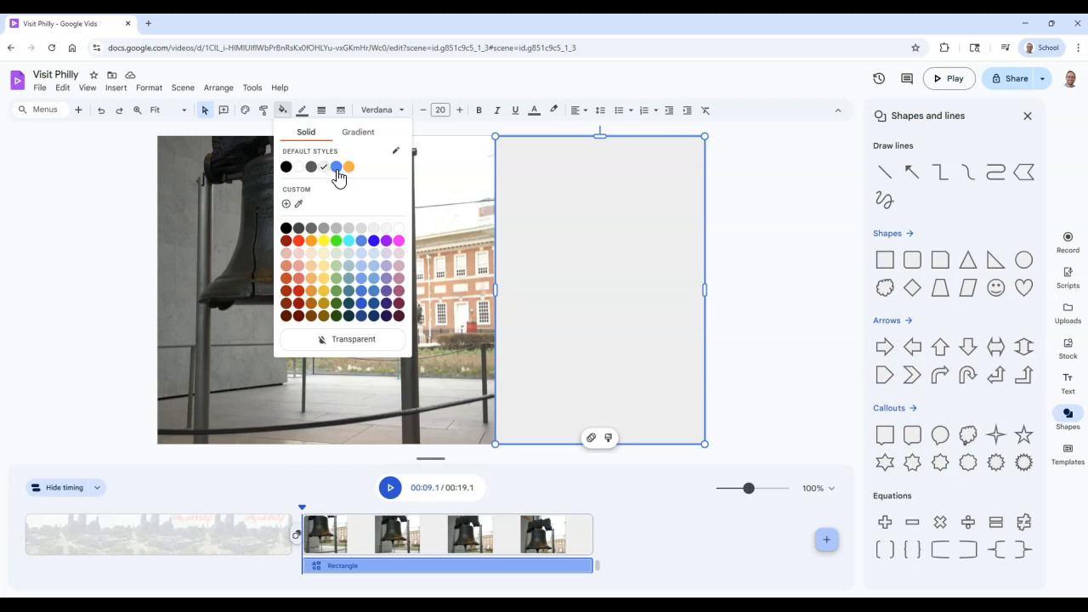
click(337, 168)
click(285, 110)
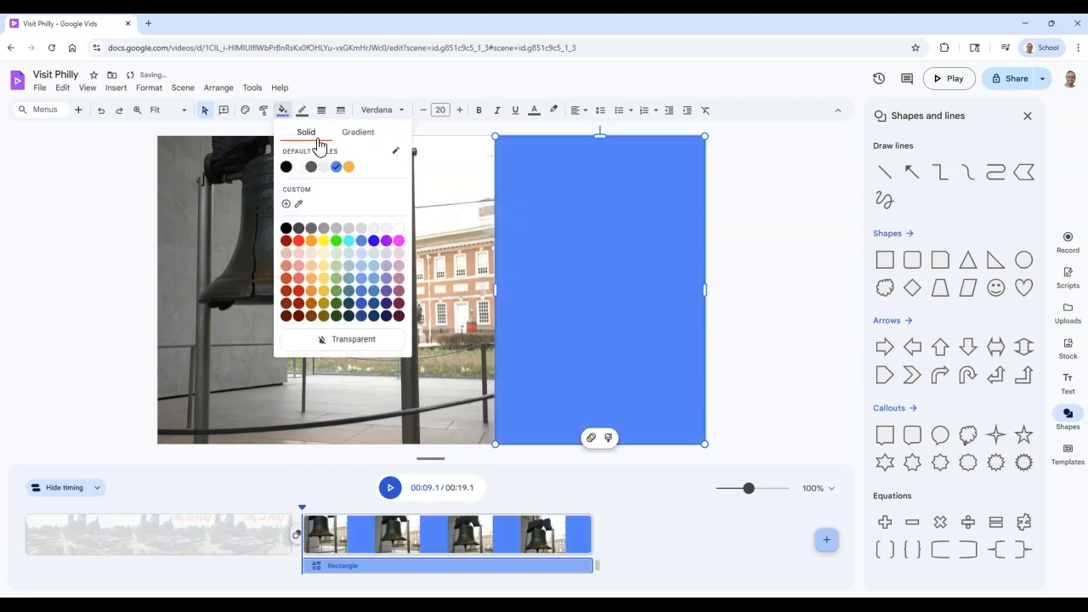
click(361, 278)
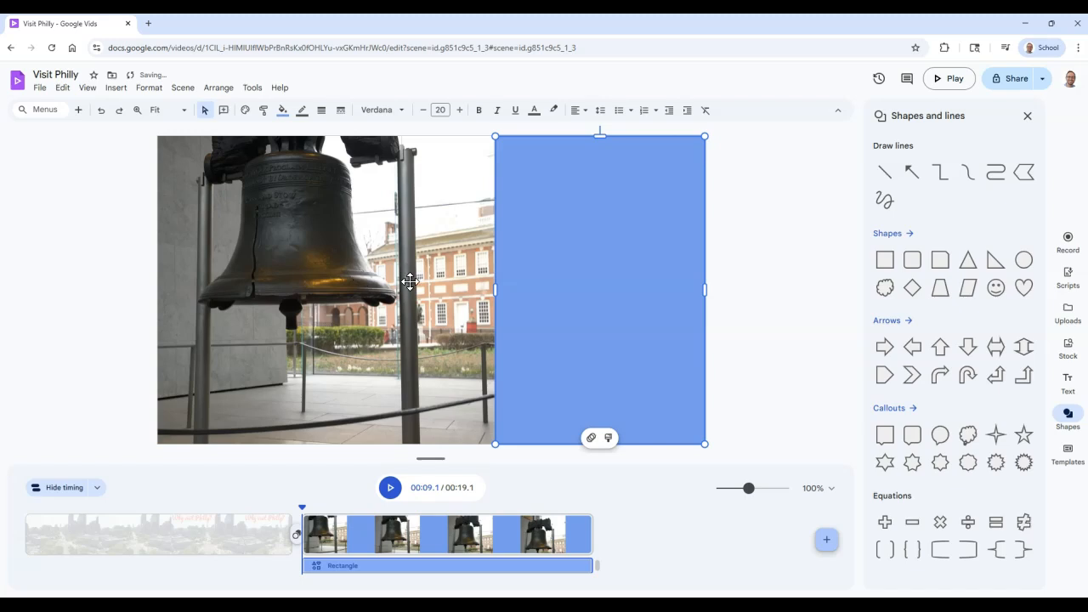
click(775, 318)
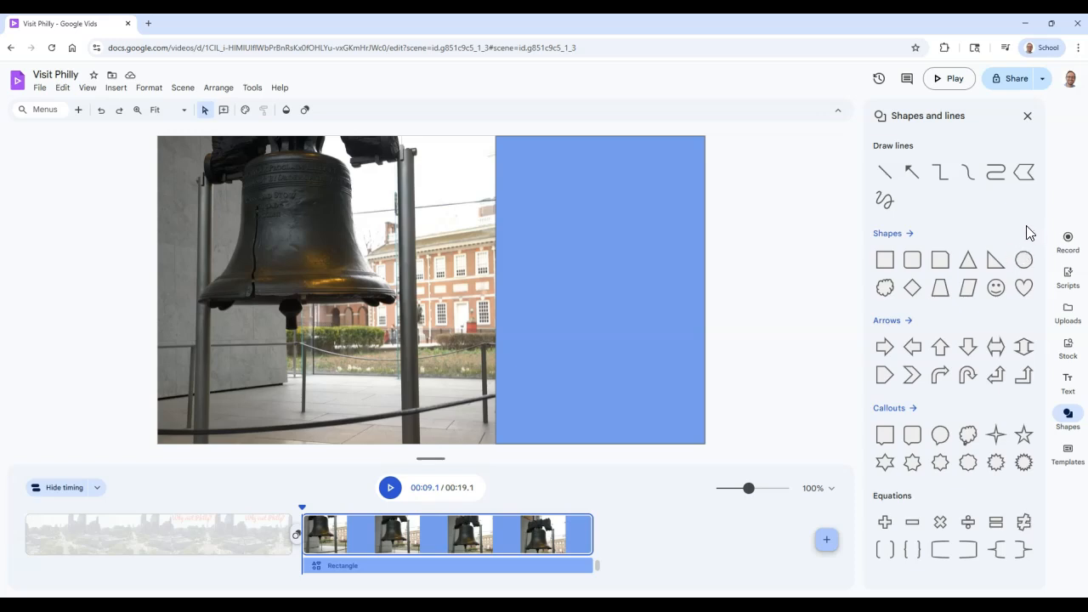
Draw a Horizontal Scroll callout in the middle of the blue panel and enter "Come for the History" in it.
click(915, 411)
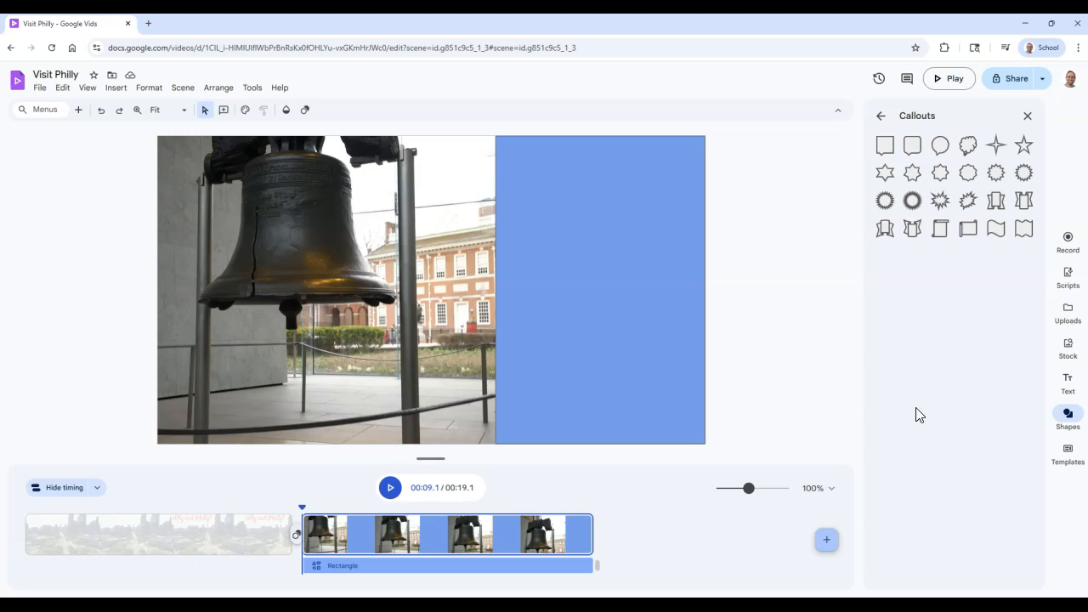
click(975, 237)
drag(457, 301, 628, 295)
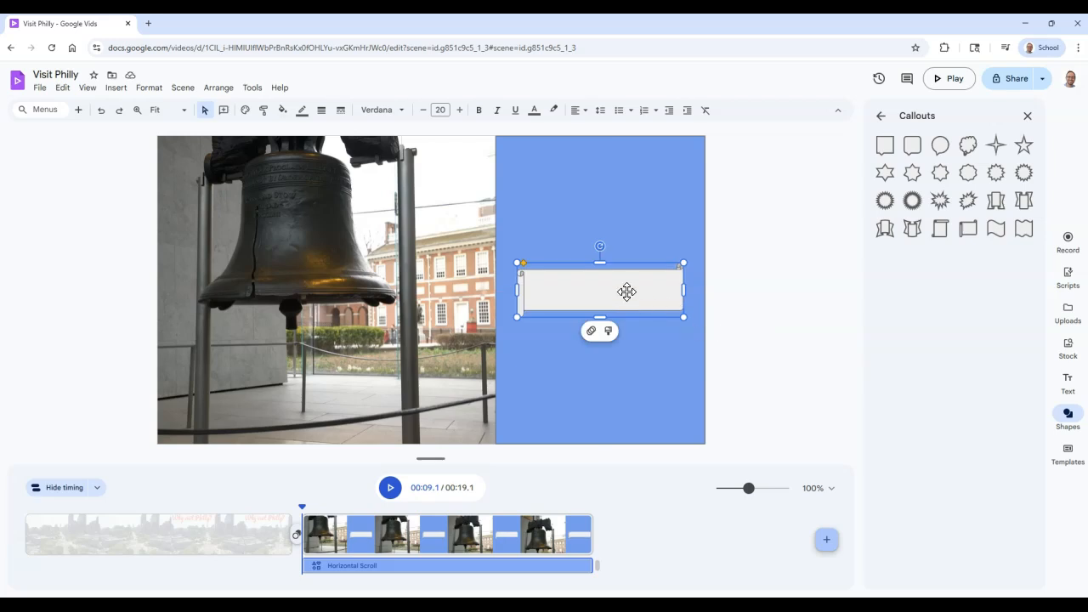
text(Come for the His)
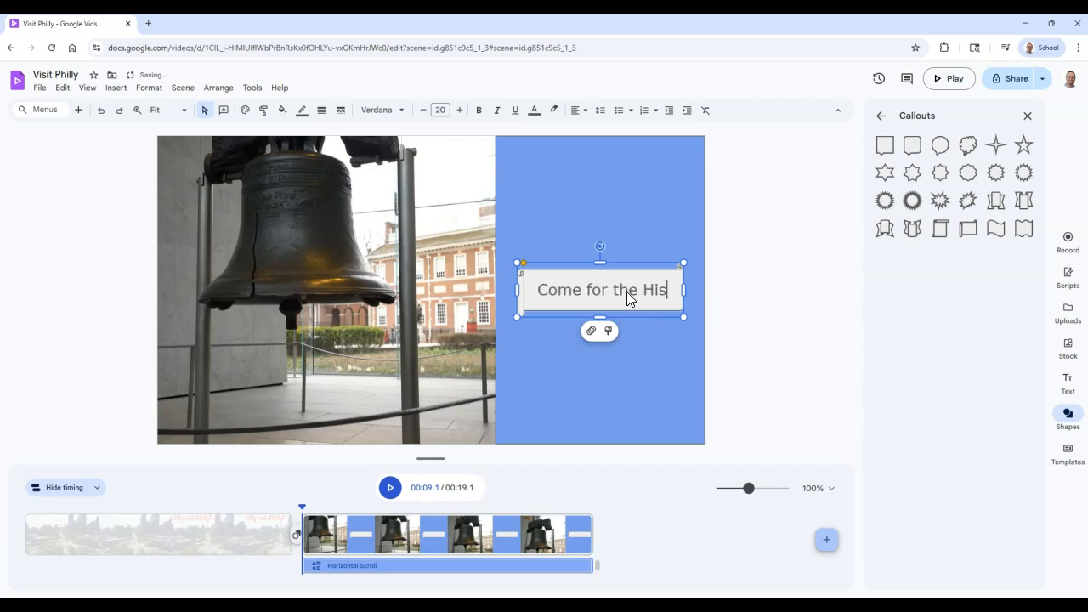
text(tory)
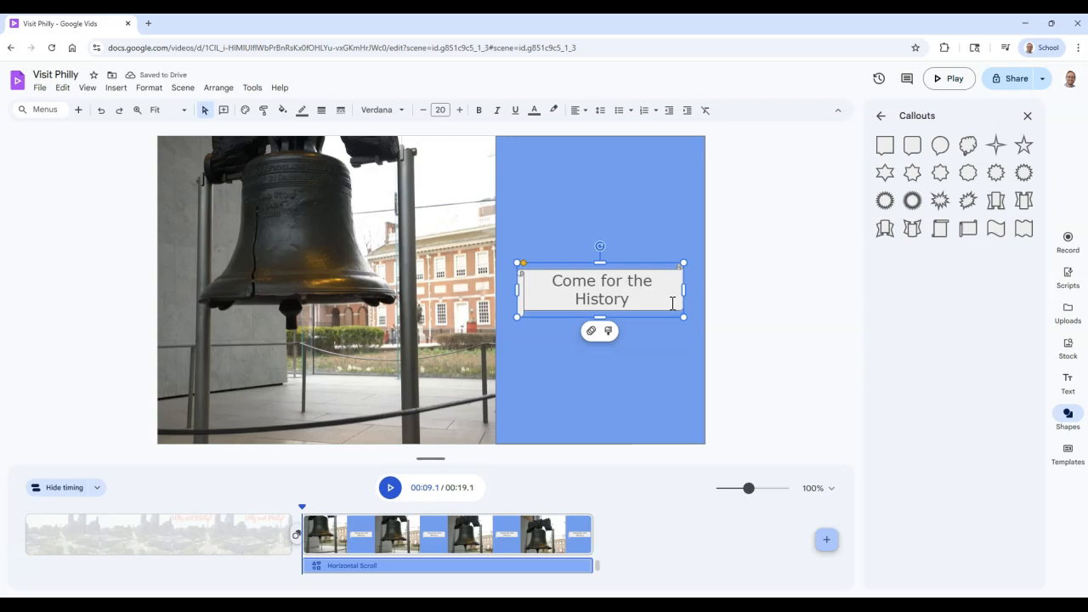
click(717, 318)
click(672, 296)
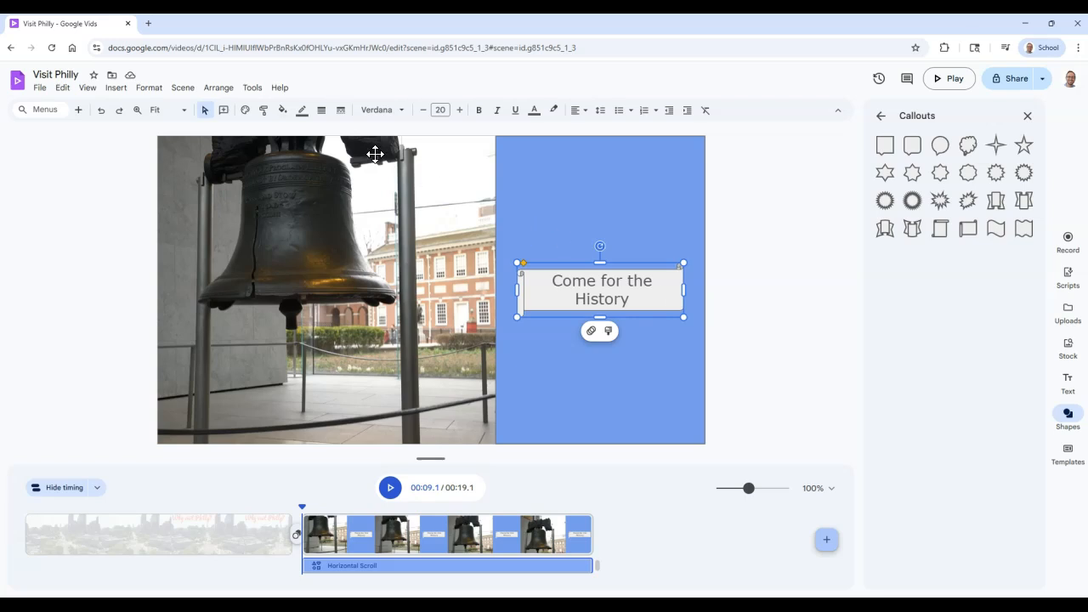
Fill the scroll callout with solid dark red and format its text in white Lobster font.
click(283, 110)
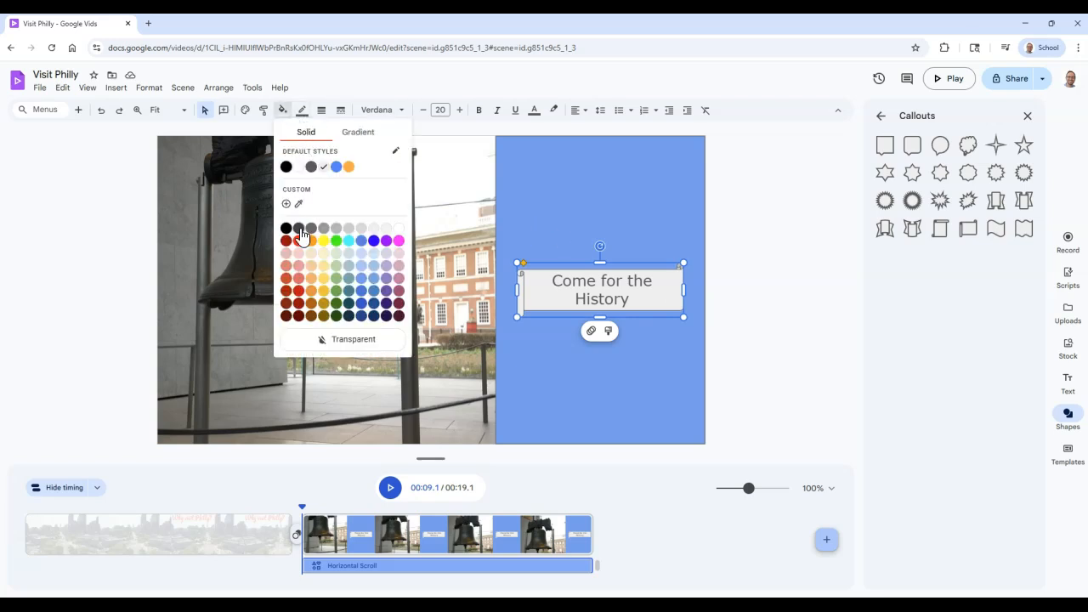
click(299, 290)
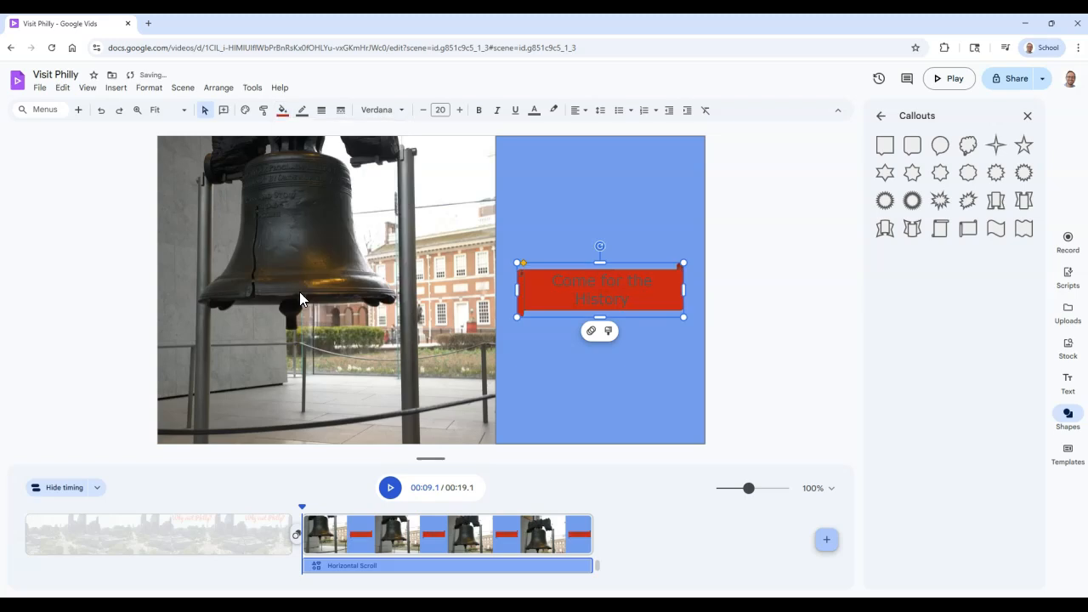
triple_click(632, 300)
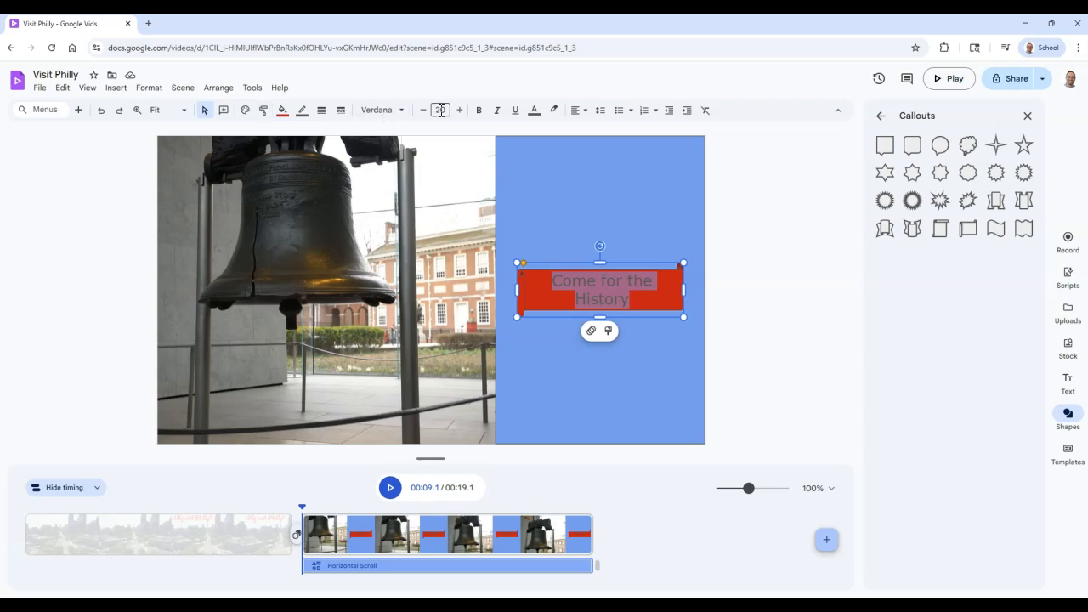
click(541, 119)
click(553, 151)
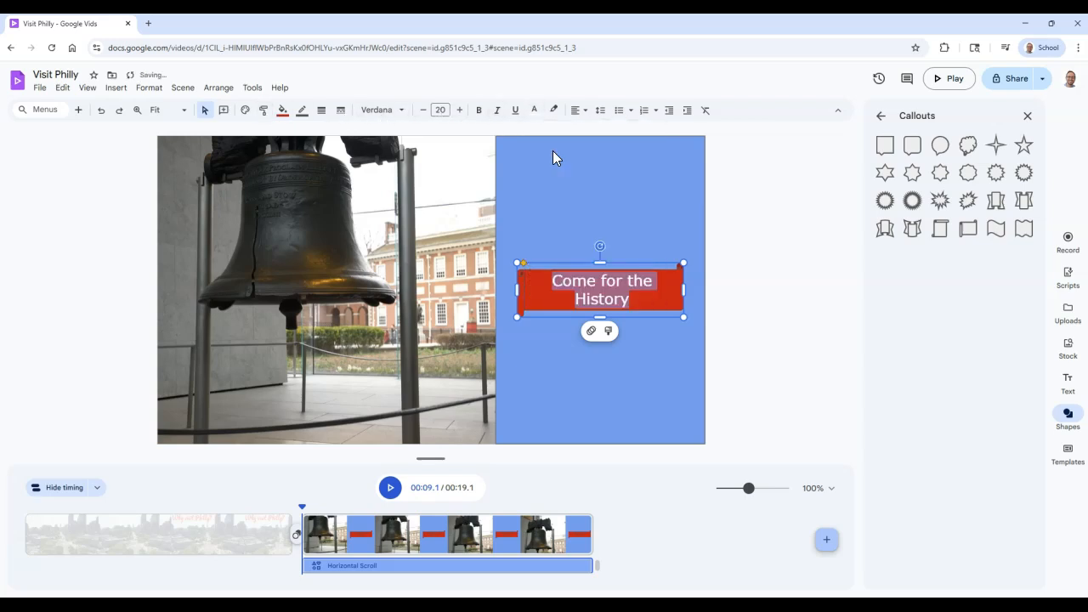
click(382, 109)
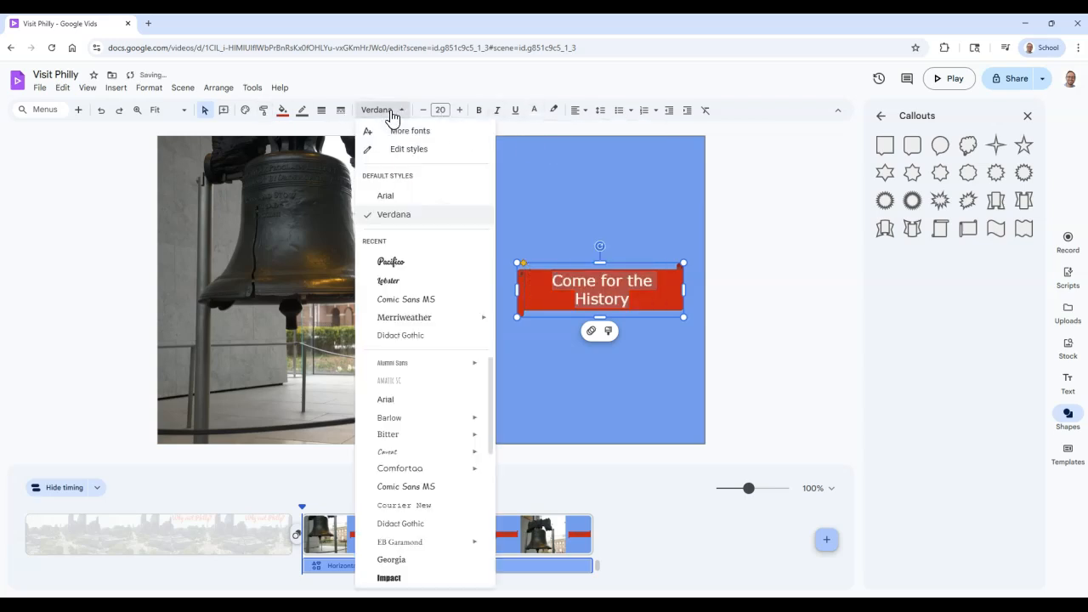
click(397, 262)
click(749, 326)
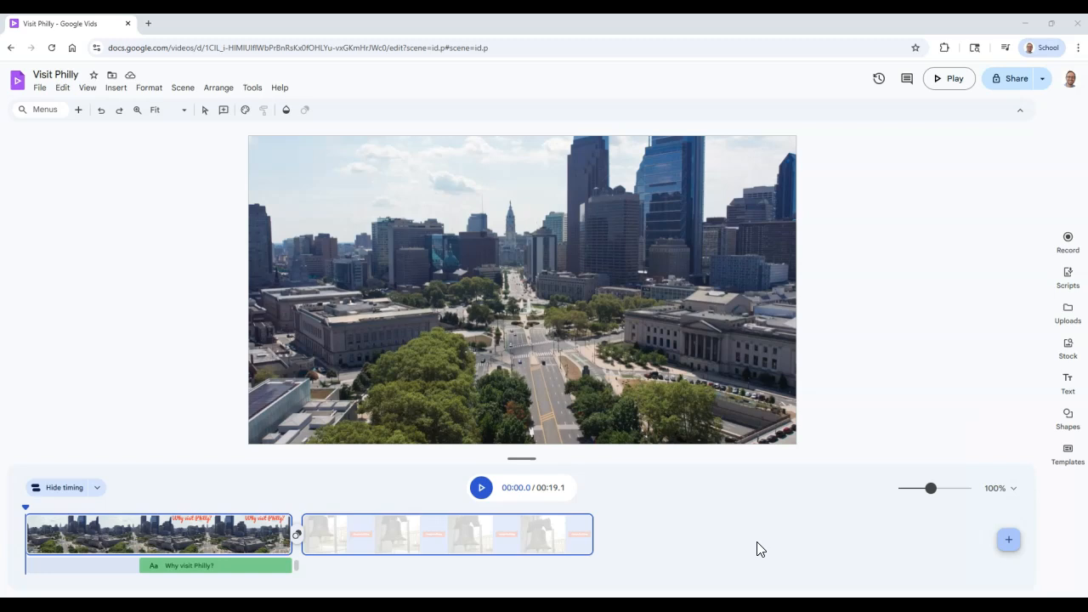
Play through the scene change and add a 1.5-second Push transition directed left between the Philadelphia and Liberty Bell scenes.
click(481, 489)
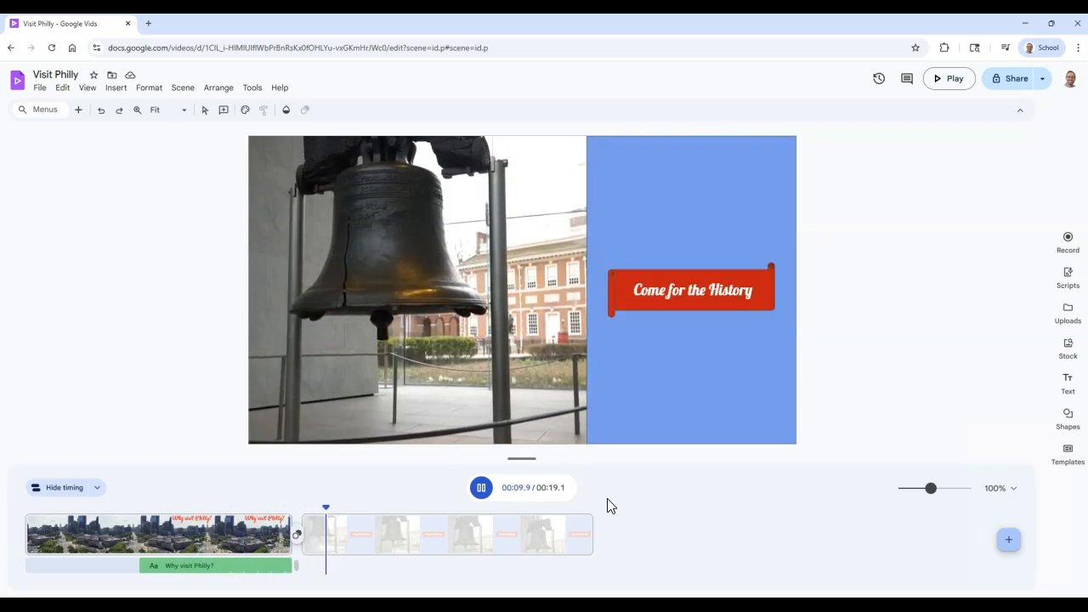
click(481, 487)
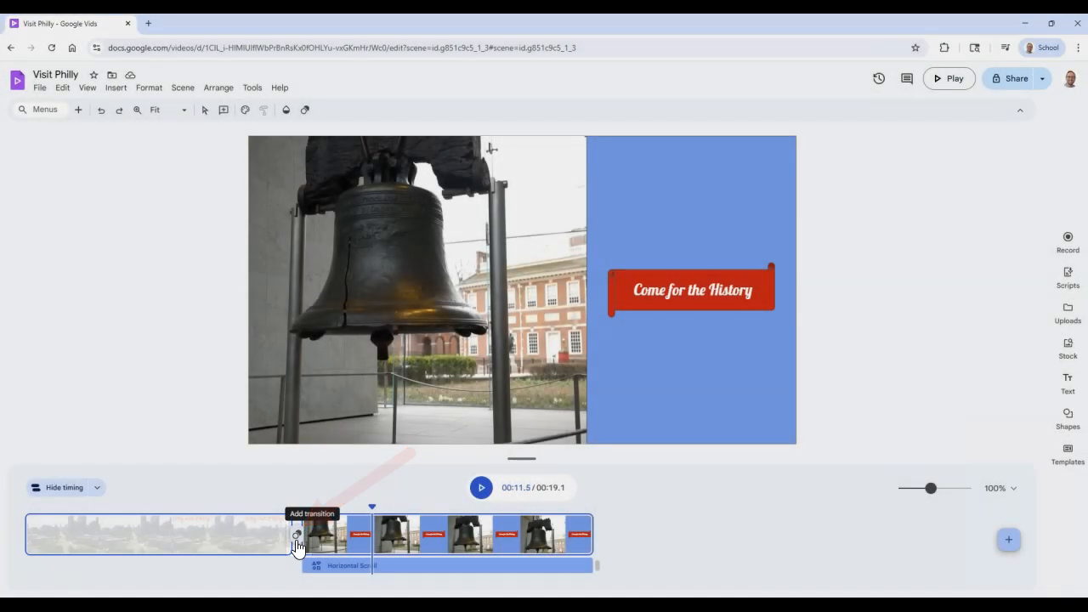
click(296, 539)
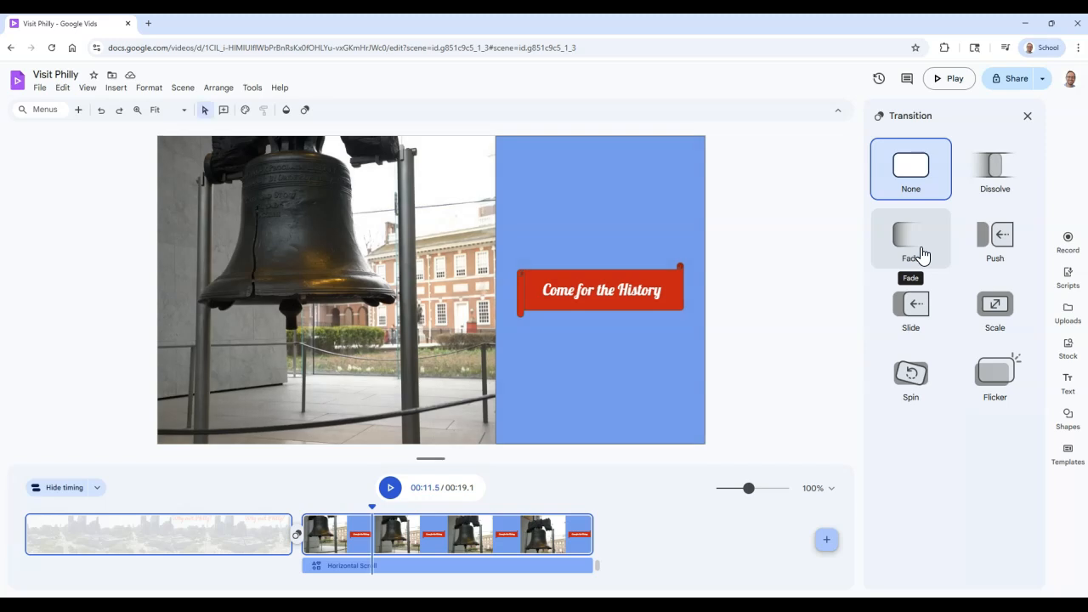
click(1012, 242)
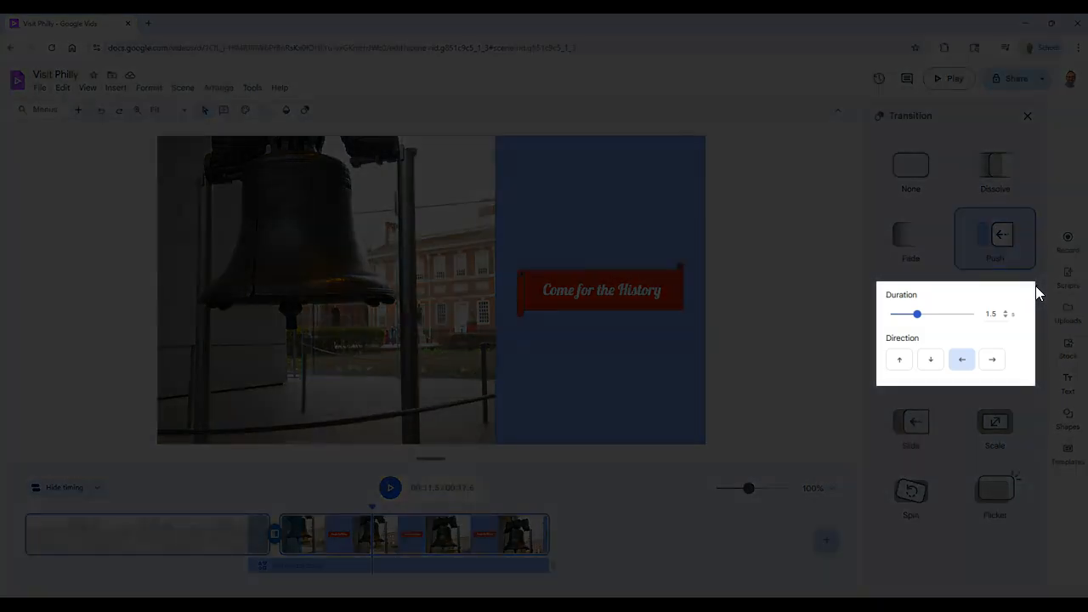
click(929, 362)
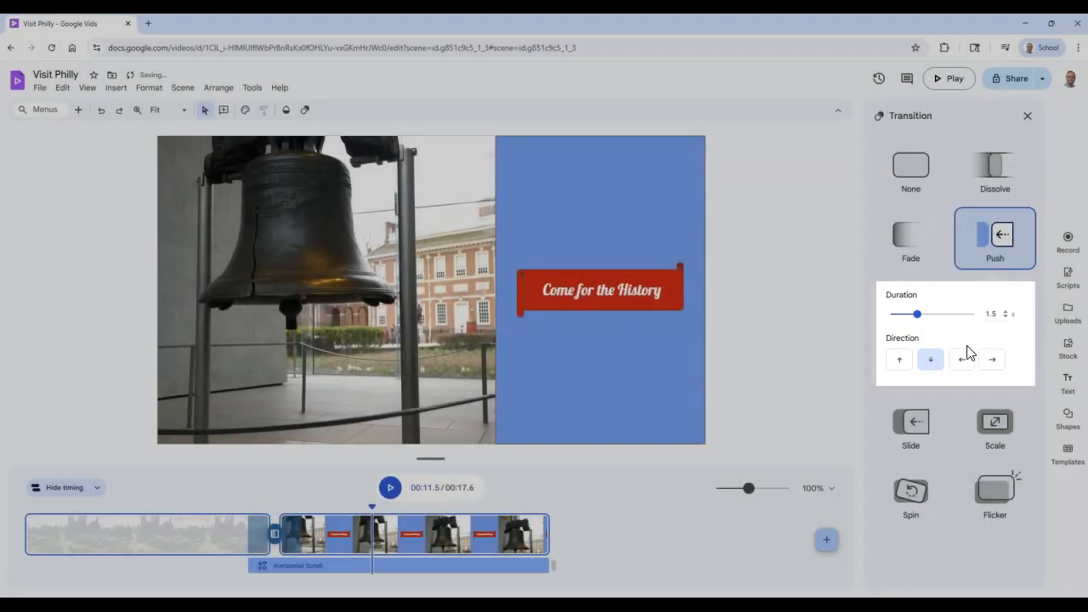
click(964, 360)
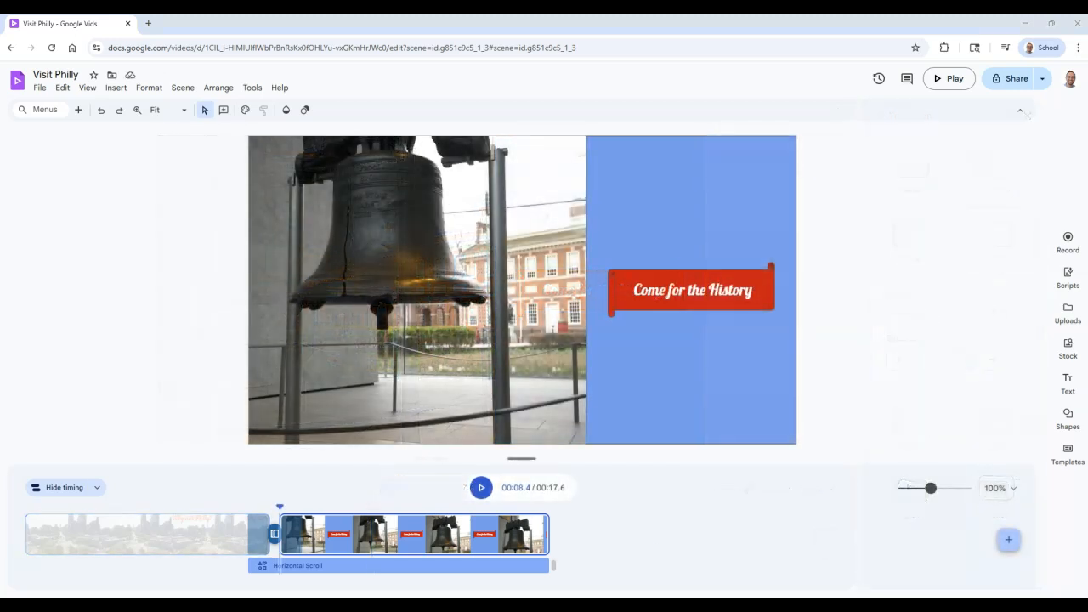
Add a new blank scene at the end, search the stock library for "Reading Terminal Market" and browse the video results.
click(1012, 542)
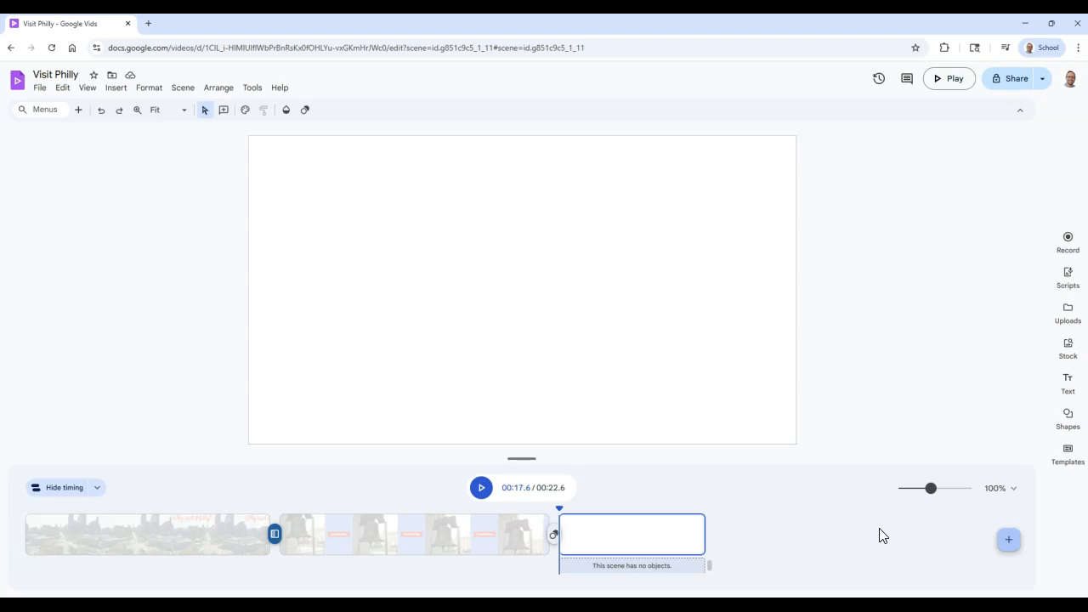
click(1065, 354)
click(957, 151)
text(Reading Terminal M)
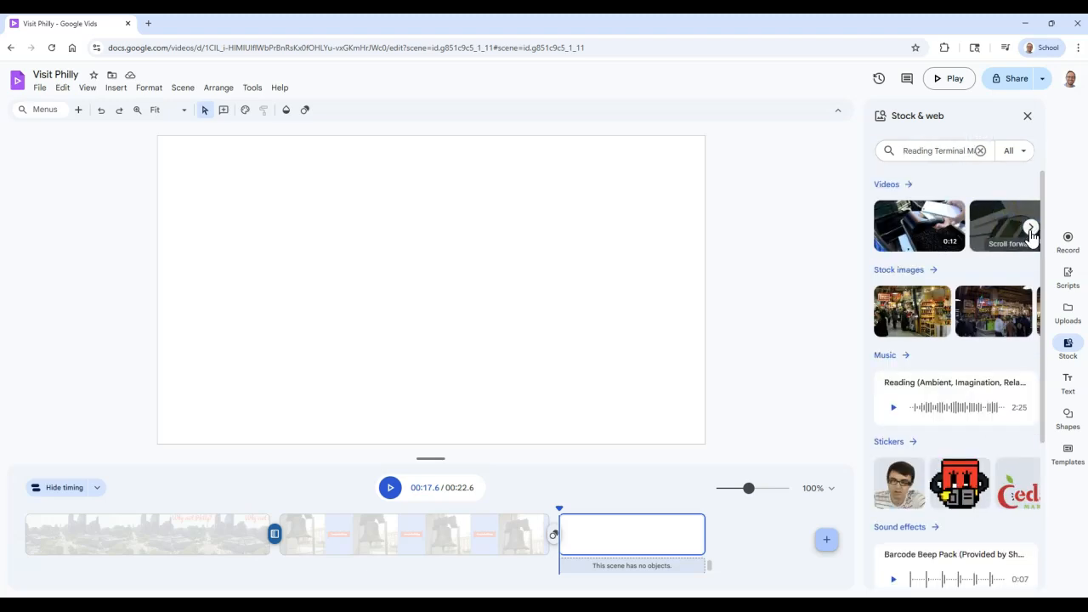
click(1032, 228)
click(1031, 228)
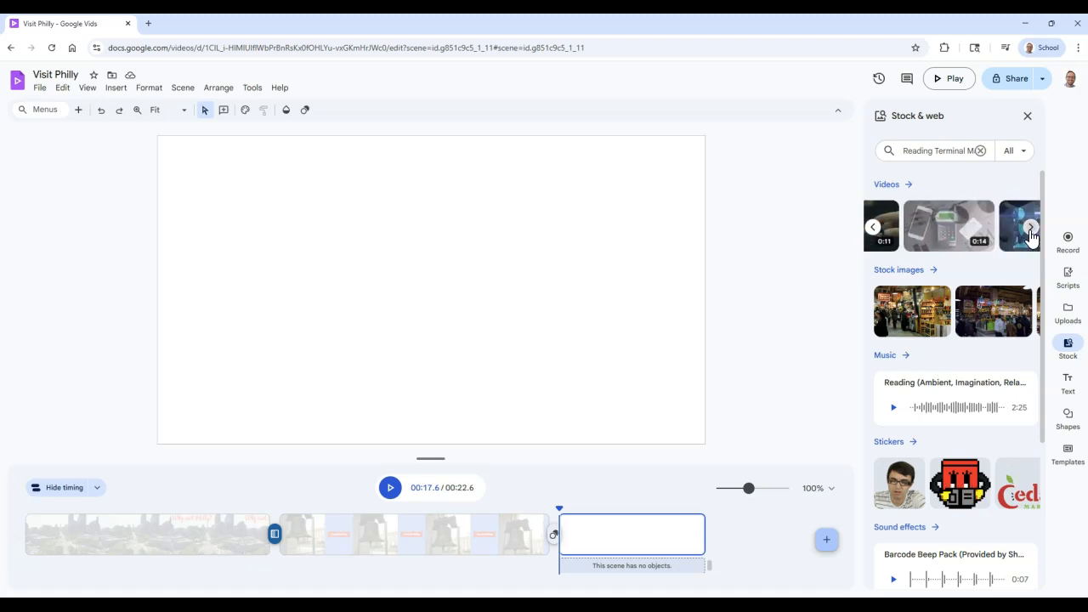
click(1032, 228)
Insert the stock image of the market with the Breakfast & Sausage Sandwiches neon sign and enlarge it to the full scene height.
click(930, 272)
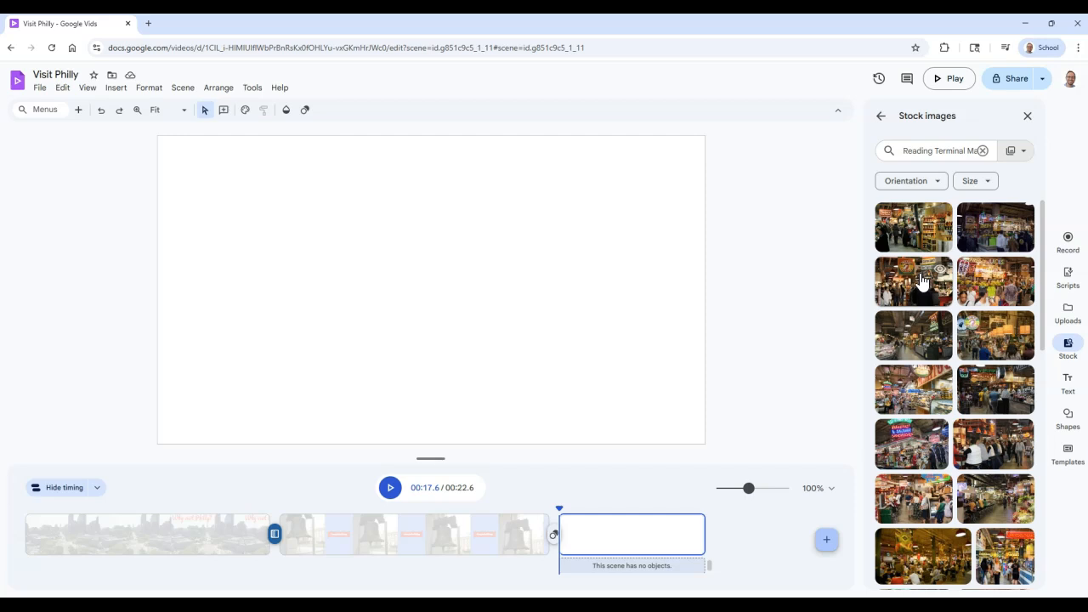
scroll(935, 289, down, 3)
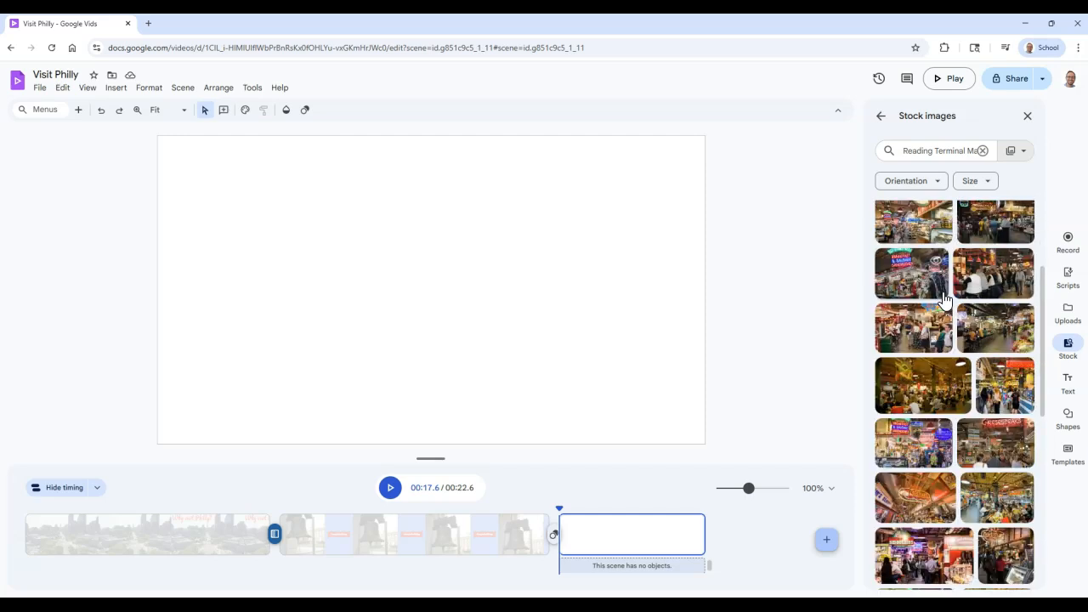
click(939, 453)
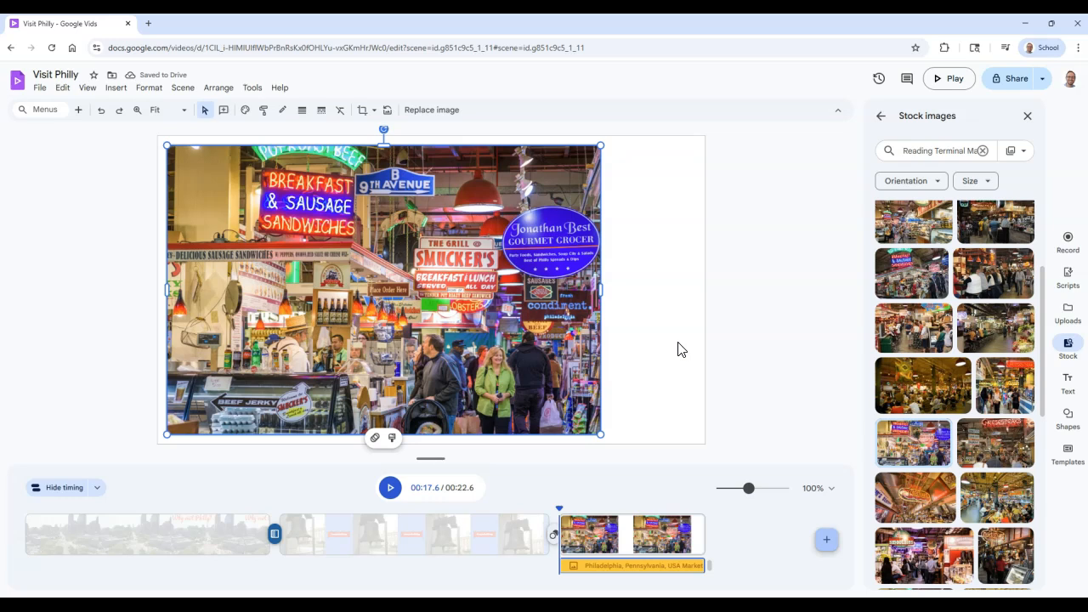
drag(514, 323, 504, 314)
drag(595, 428, 624, 448)
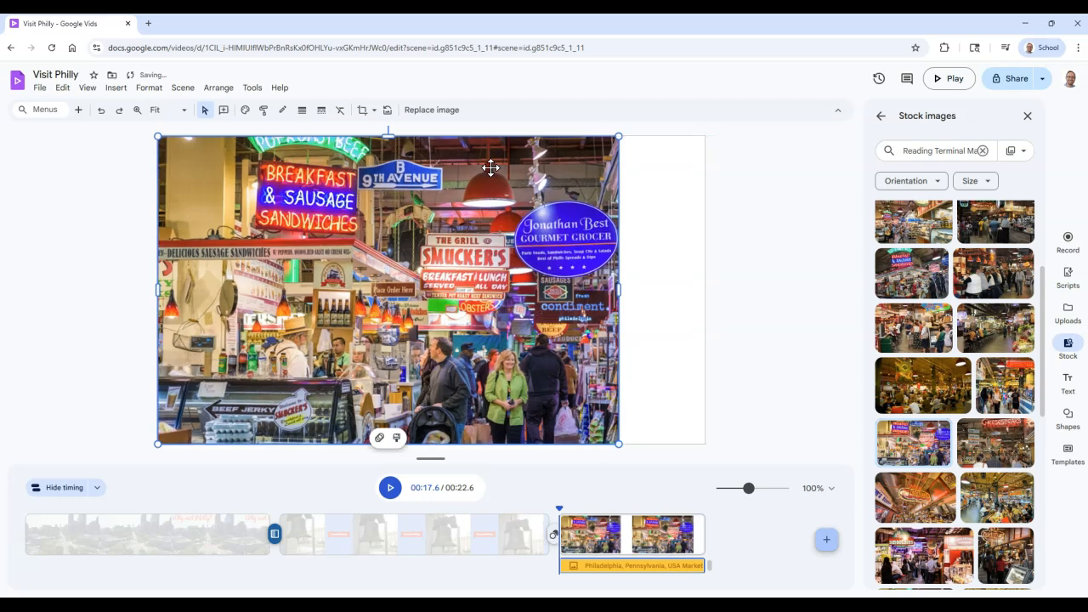
Crop away the right third of the market image and move it against the scene's right edge.
click(361, 112)
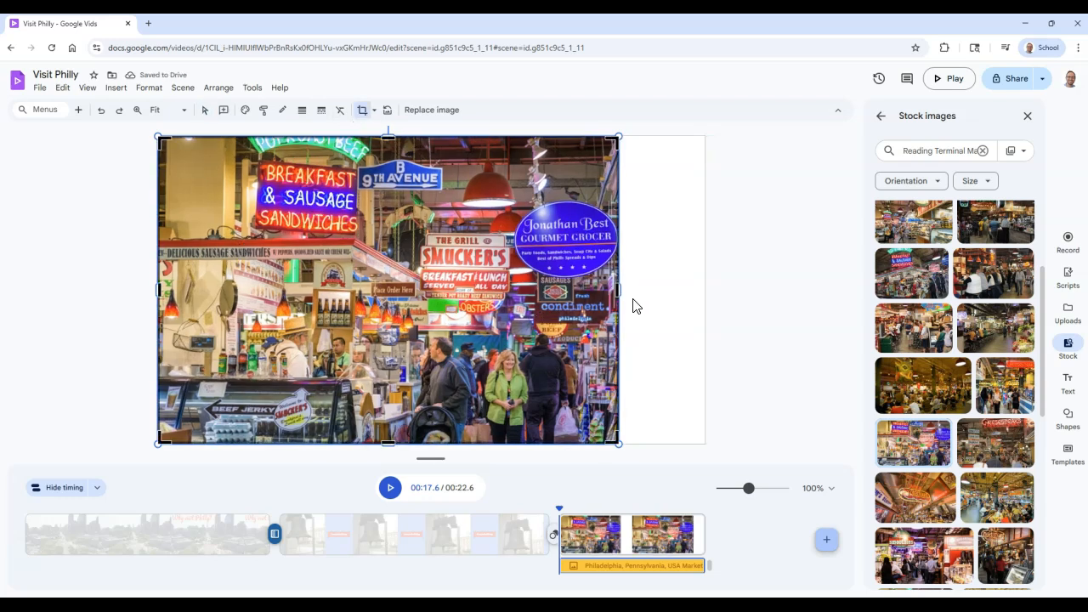
drag(615, 289, 462, 287)
click(701, 359)
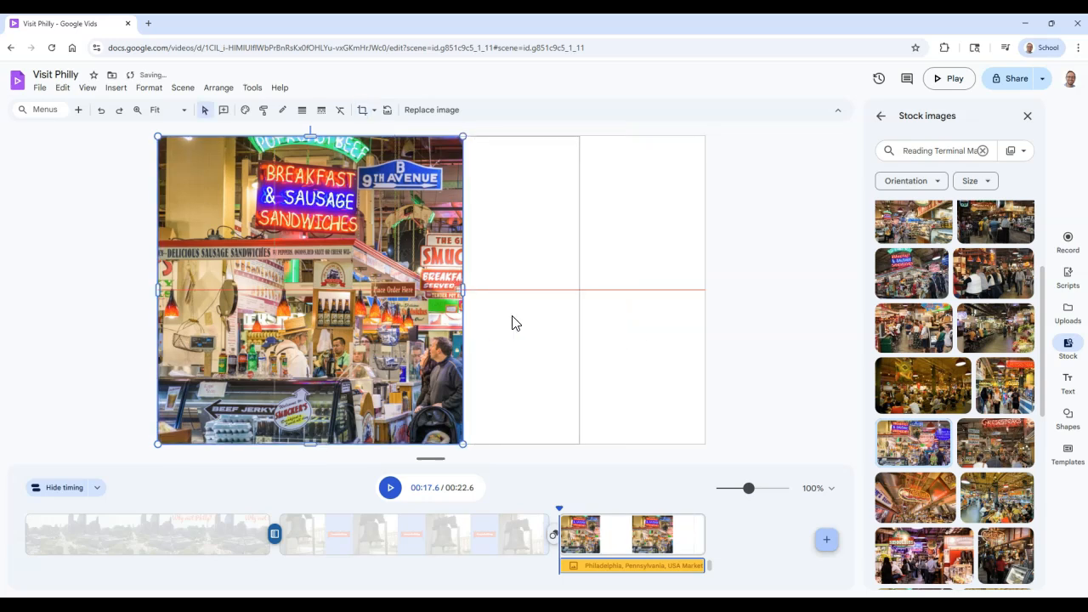
drag(620, 317, 646, 319)
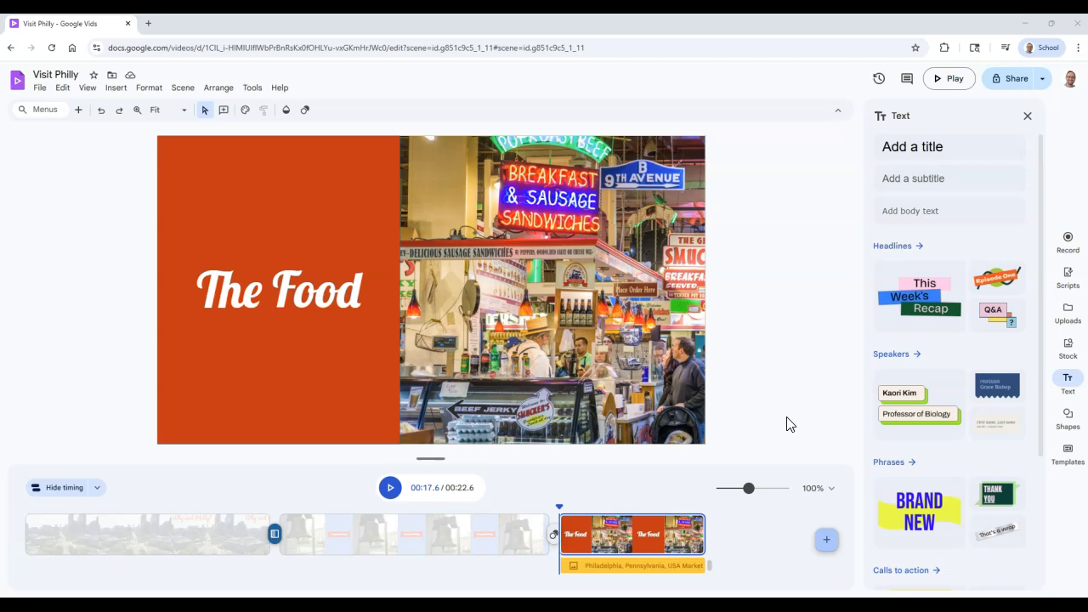
Play the video from the end of the Liberty Bell scene into "The Food" scene.
click(511, 537)
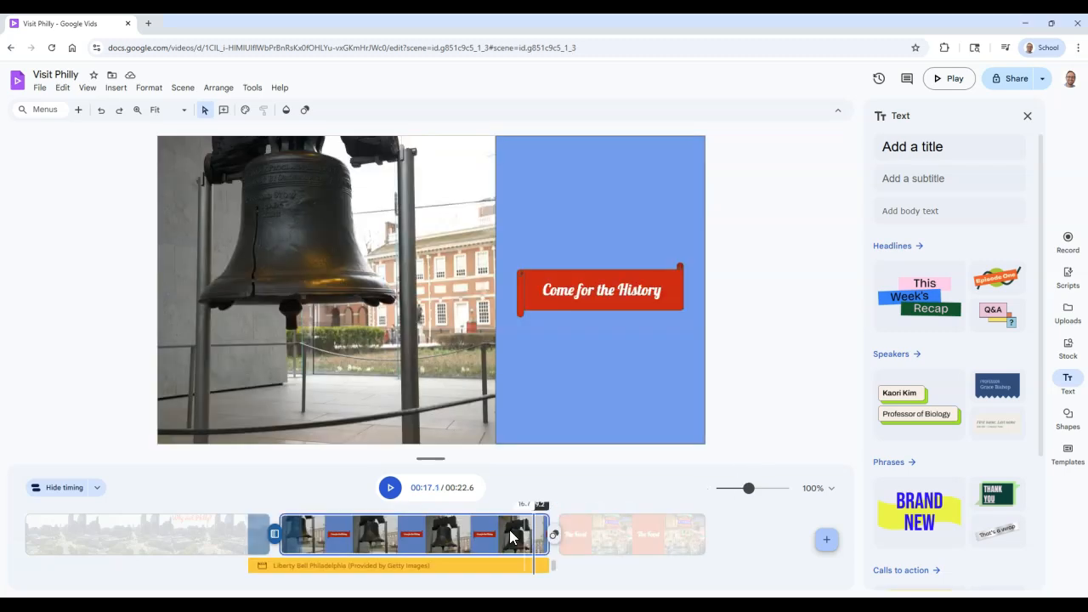
click(390, 489)
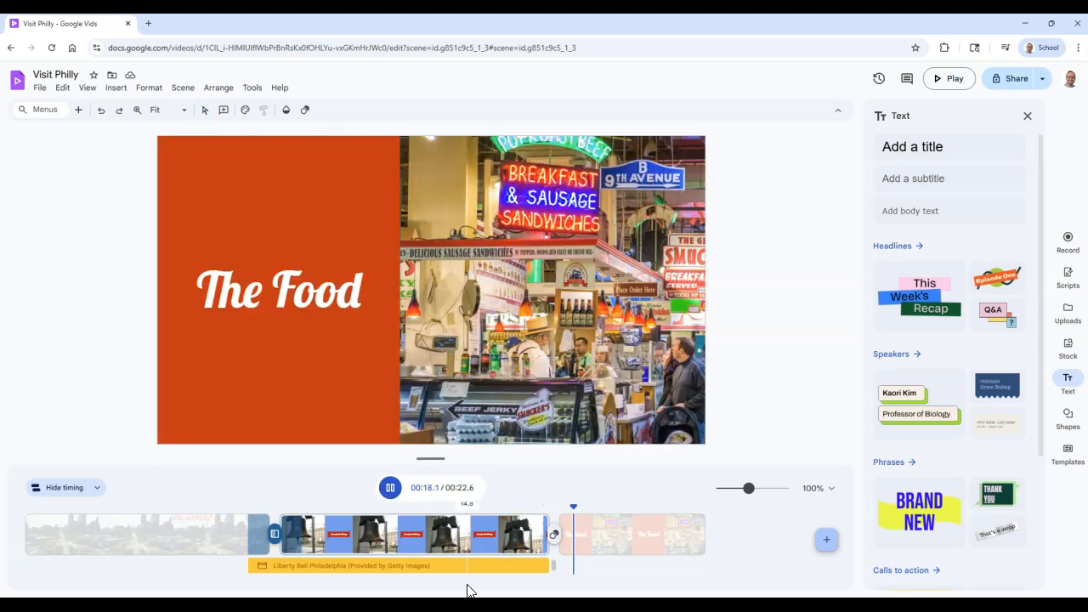
click(391, 487)
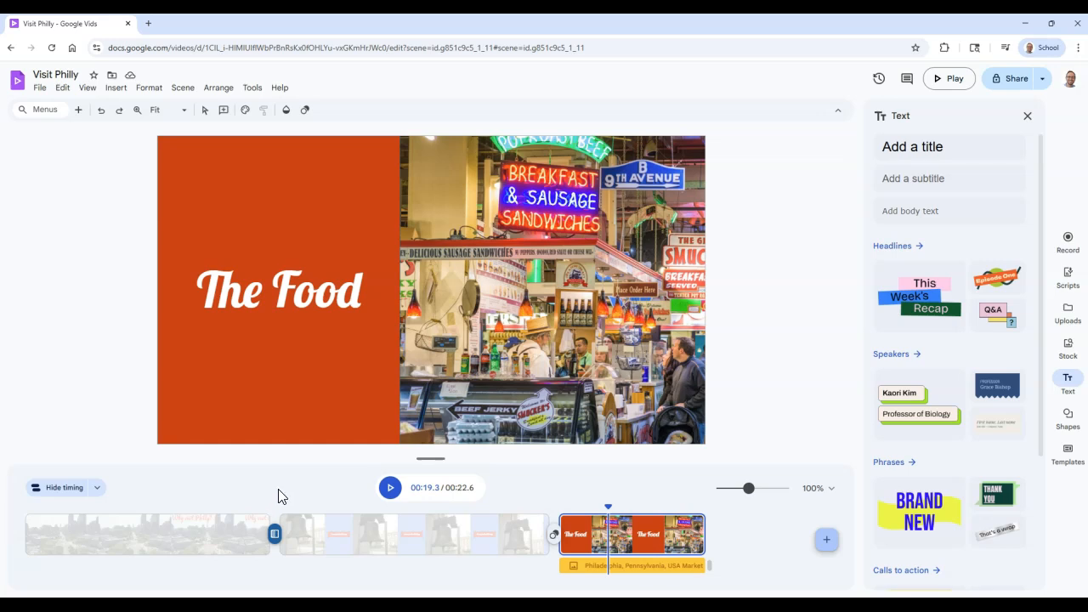
Apply the Slide photo effect to the market image with its direction set to left and Reverse on loop turned off.
click(569, 332)
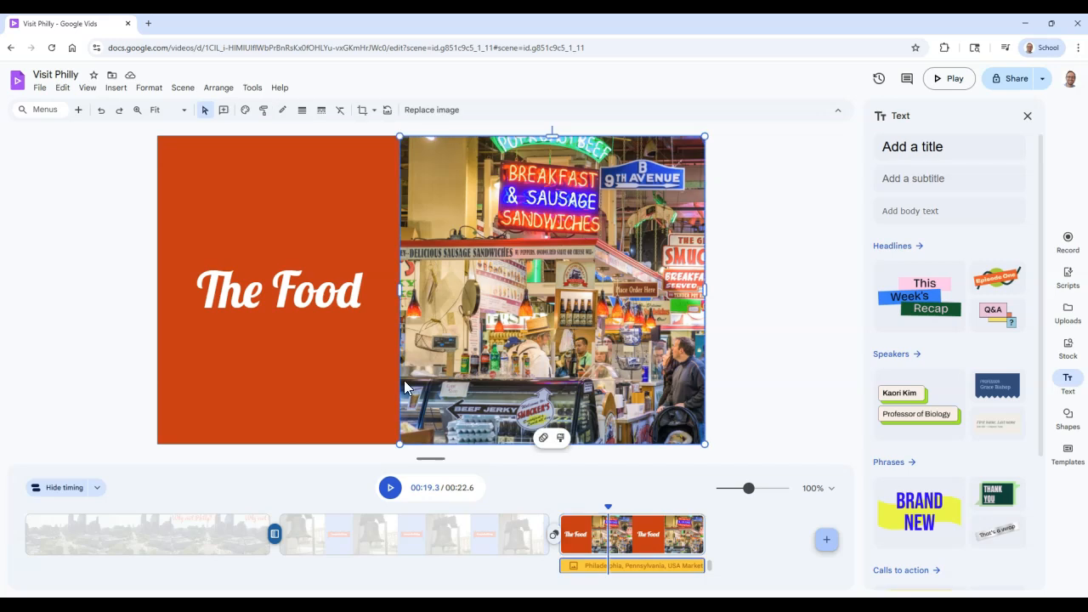
click(543, 438)
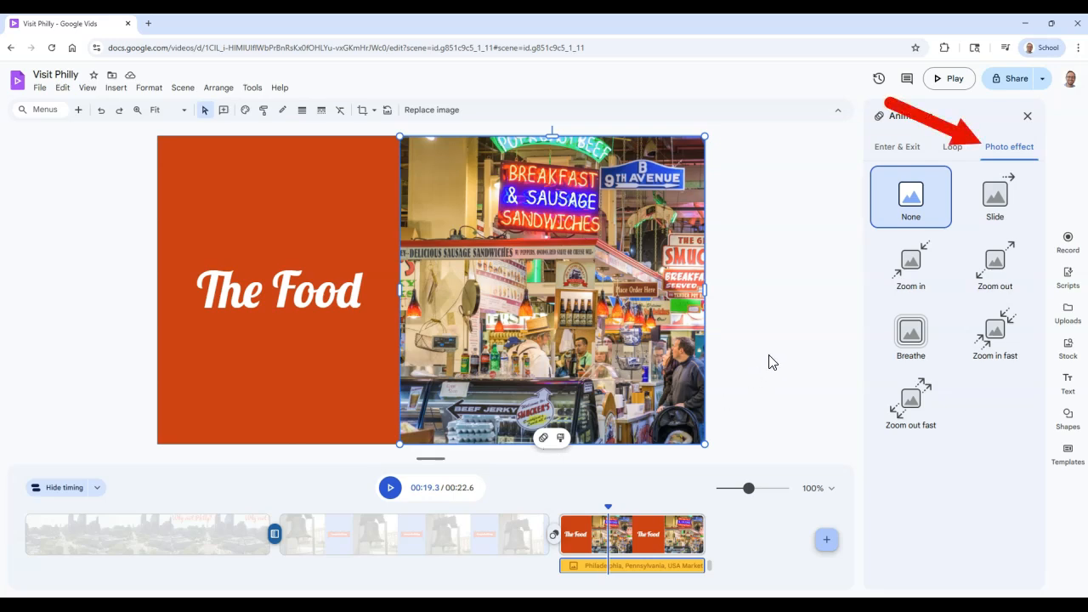
click(1005, 204)
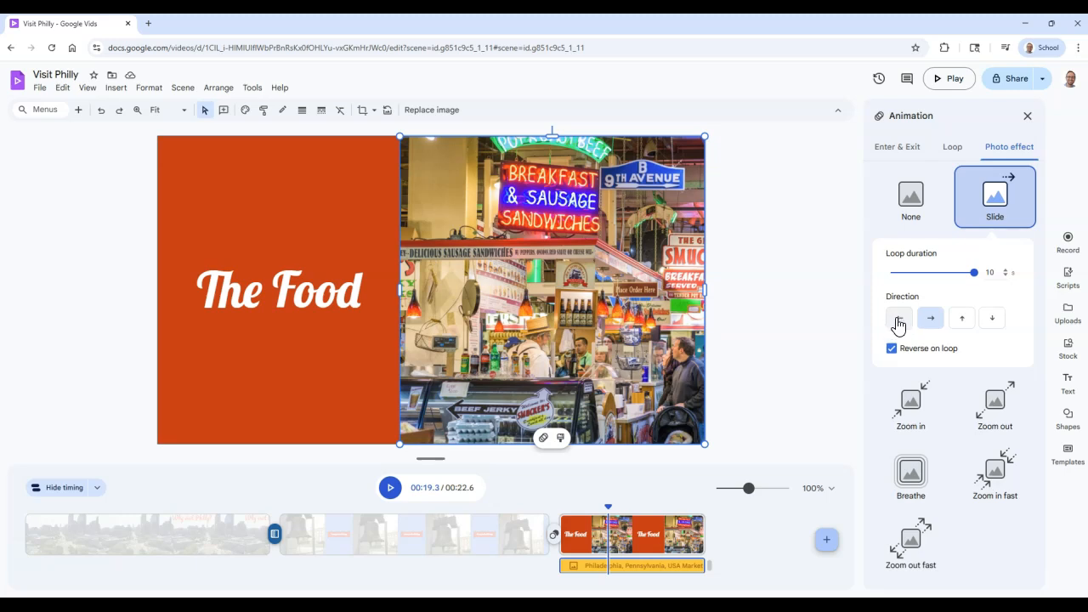
click(899, 319)
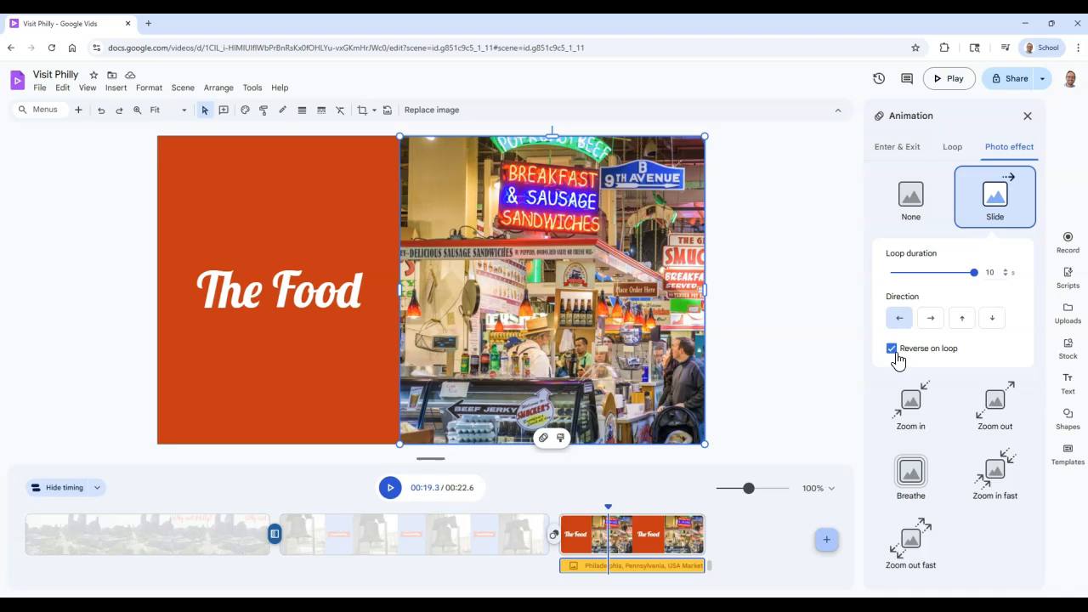
click(892, 349)
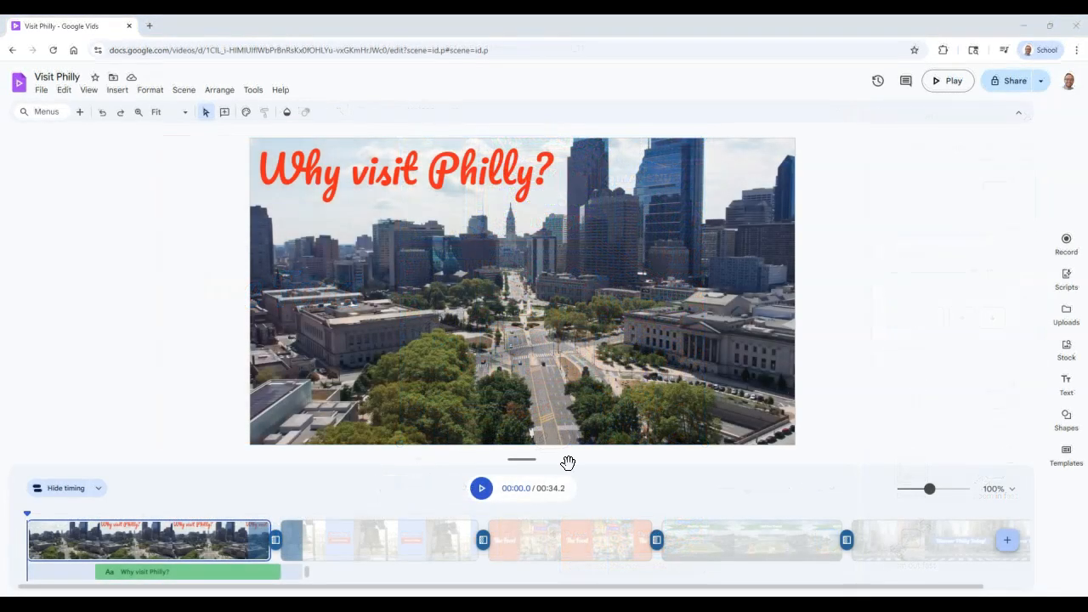
Review the "And Our Teams!" scene and the "Discover Philly Today!" scene, and return to the opening "Why visit Philly?" scene.
click(756, 537)
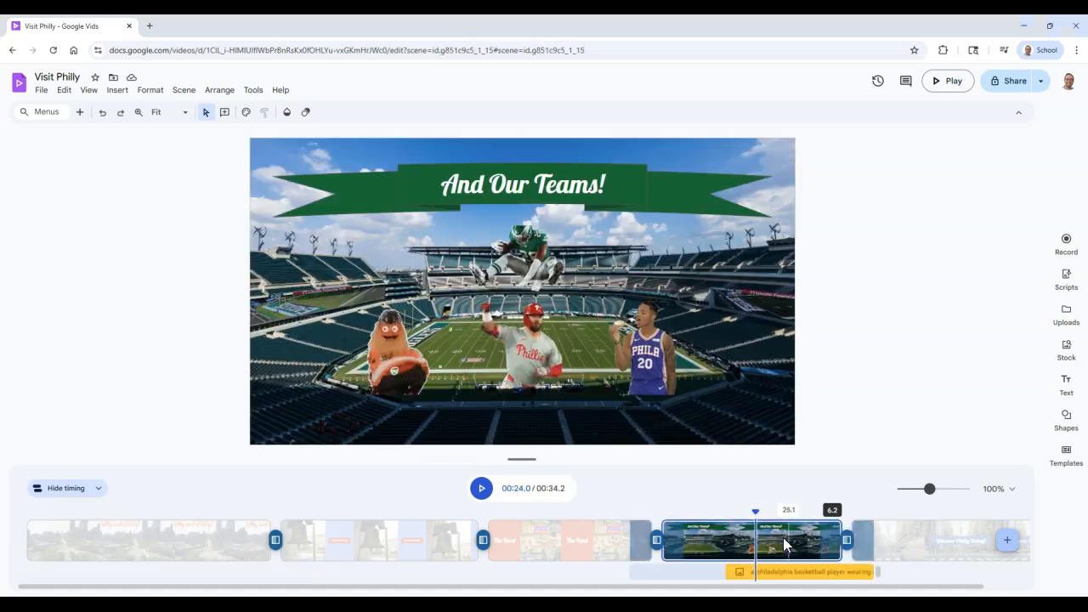
click(908, 539)
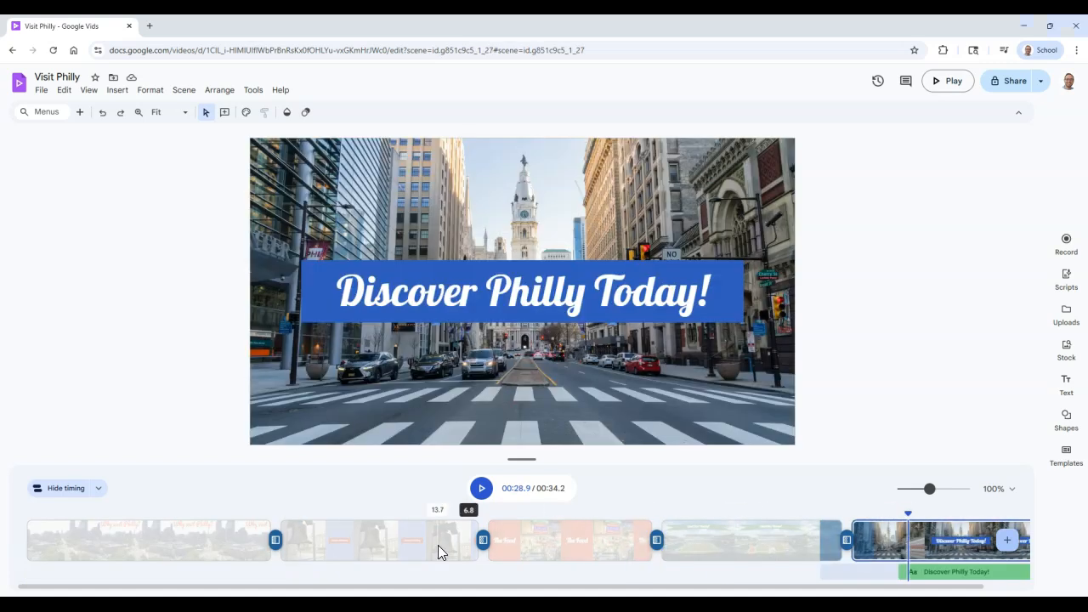
click(153, 534)
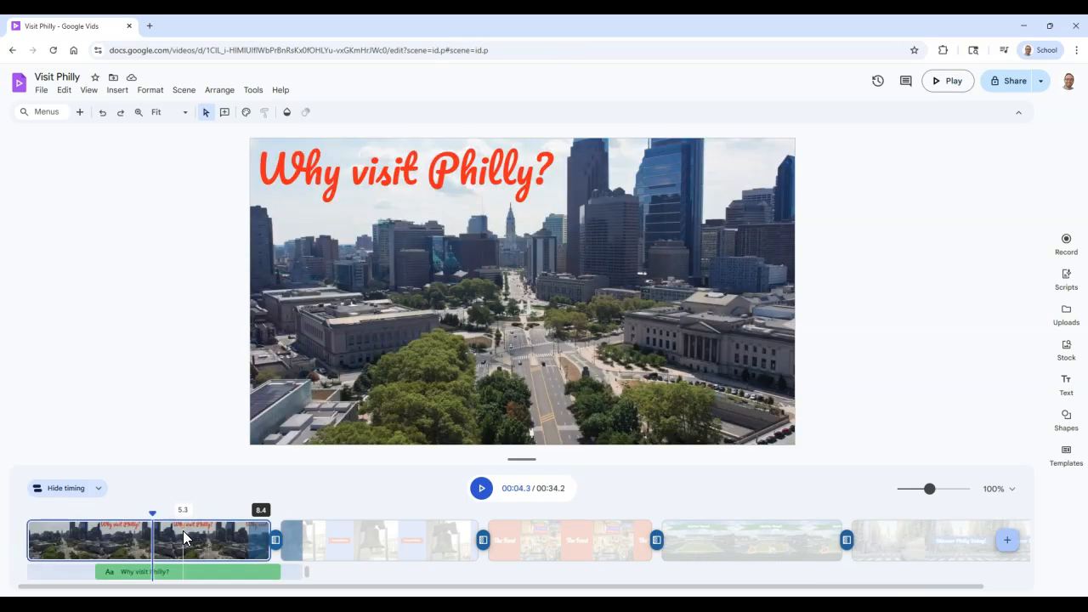
Search the stock media for "Philadelphia" and show all the matching music tracks.
click(1067, 351)
click(958, 154)
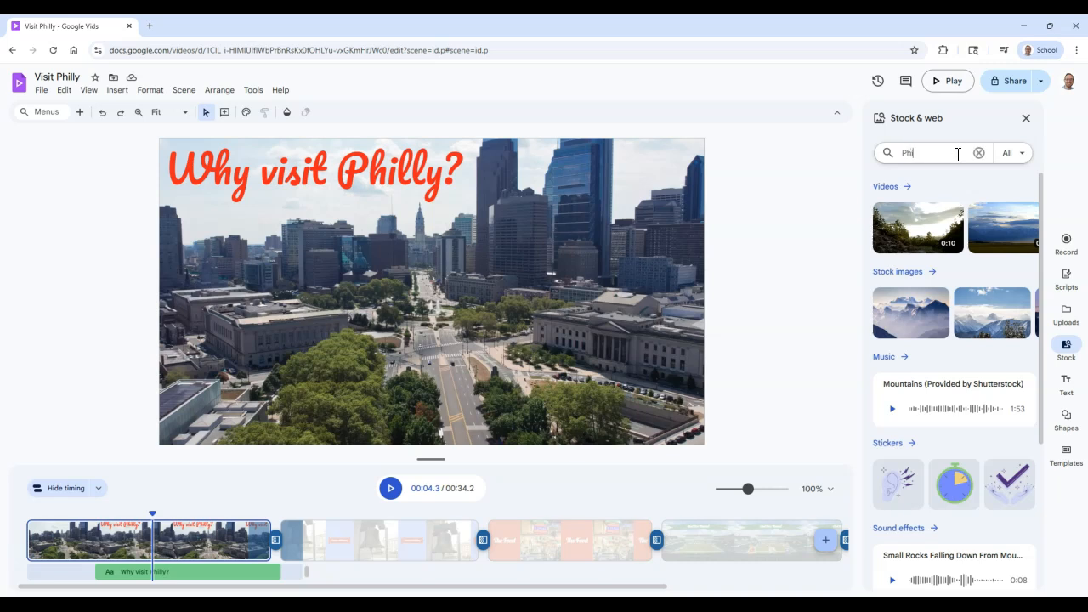
text(Philadelphia)
key(Return)
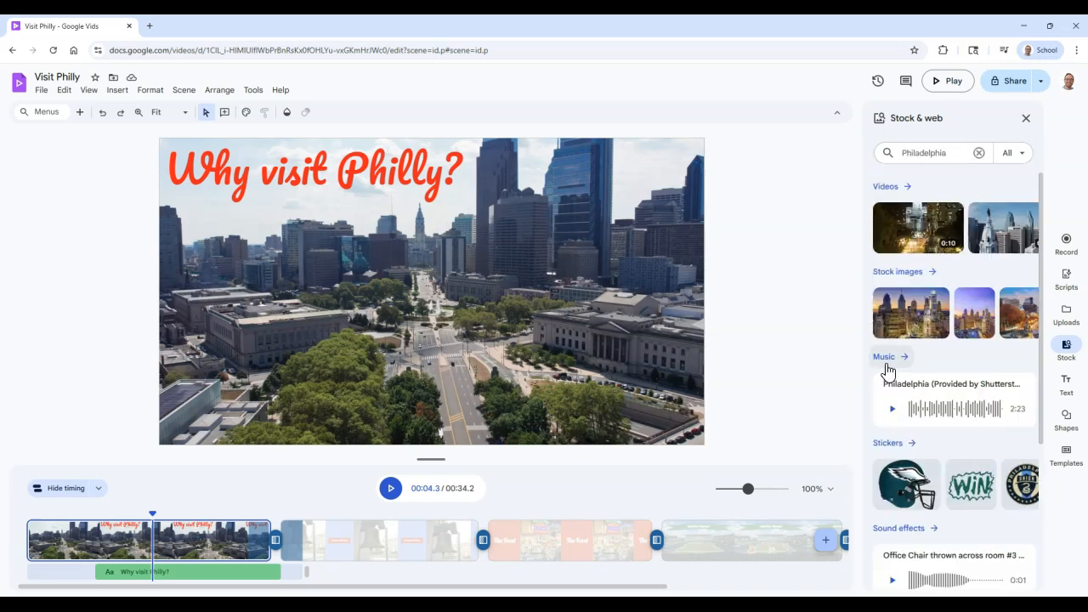
click(886, 360)
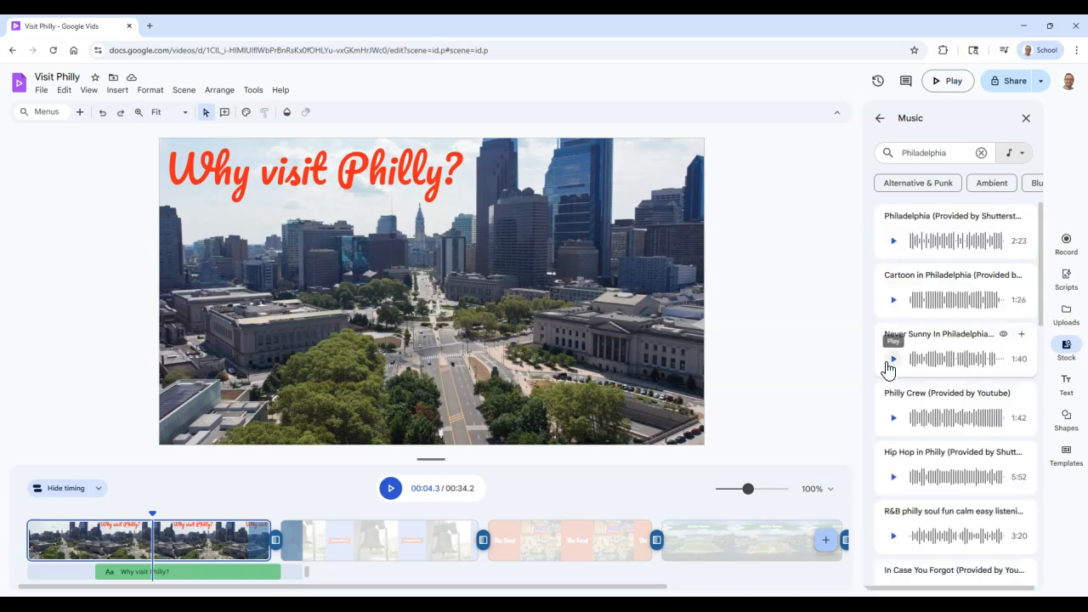
Preview the stock track "Cartoon in Philadelphia" and add it to the video as background music.
click(894, 306)
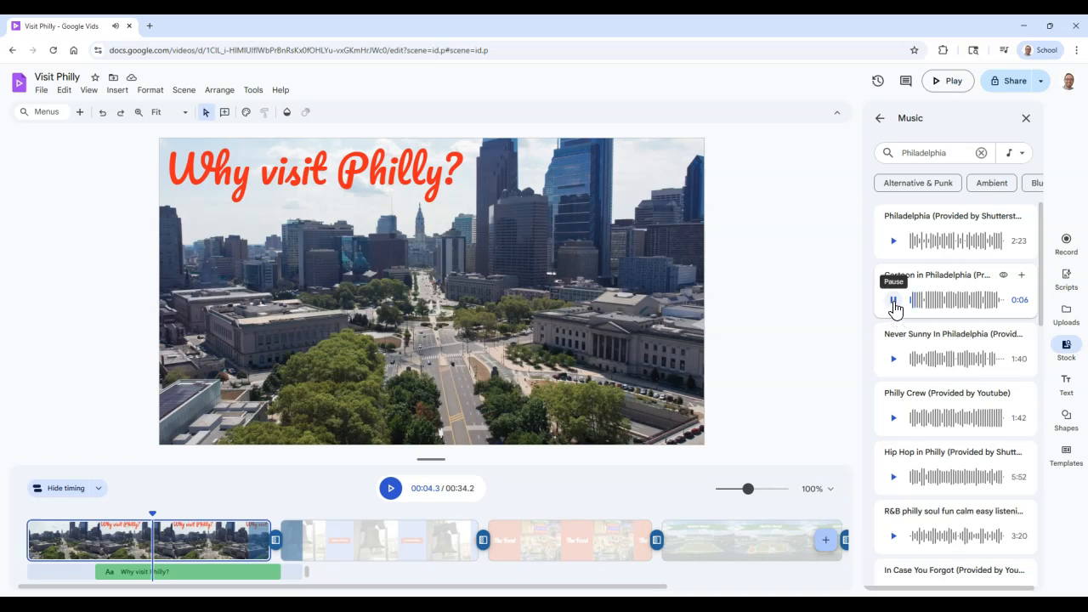
click(894, 308)
click(1022, 278)
drag(291, 572, 157, 570)
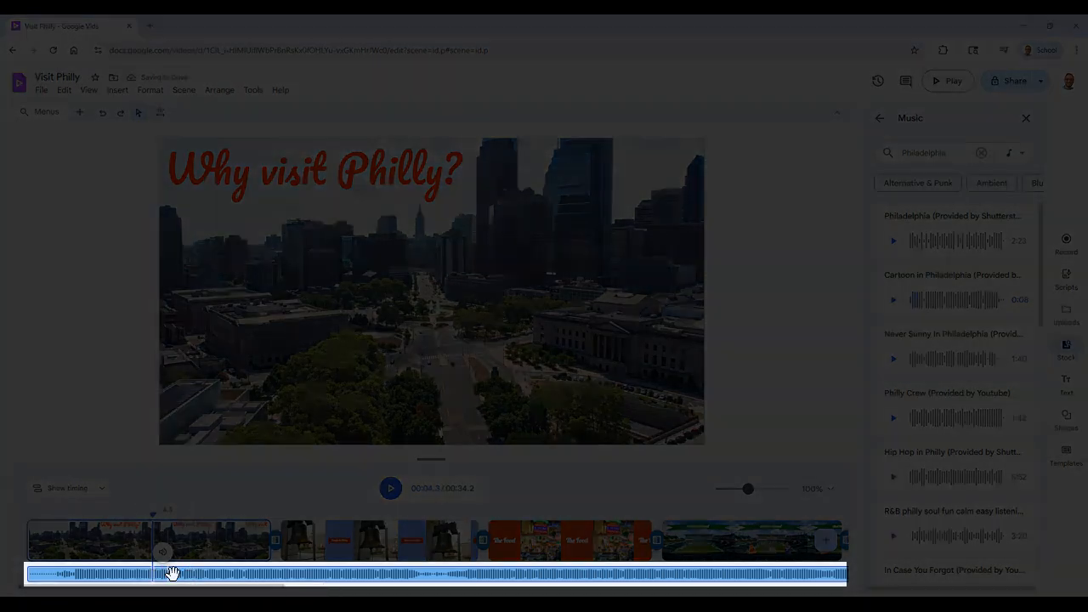
Enlarge the timeline area to show all tracks and play the whole video with its music from the start.
drag(437, 461, 434, 426)
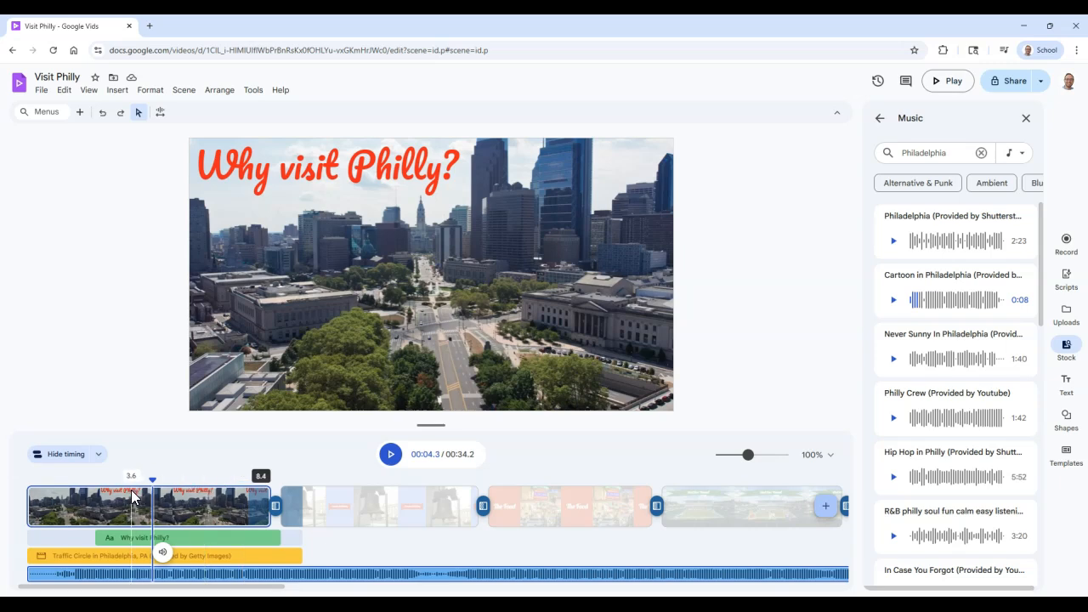
click(29, 492)
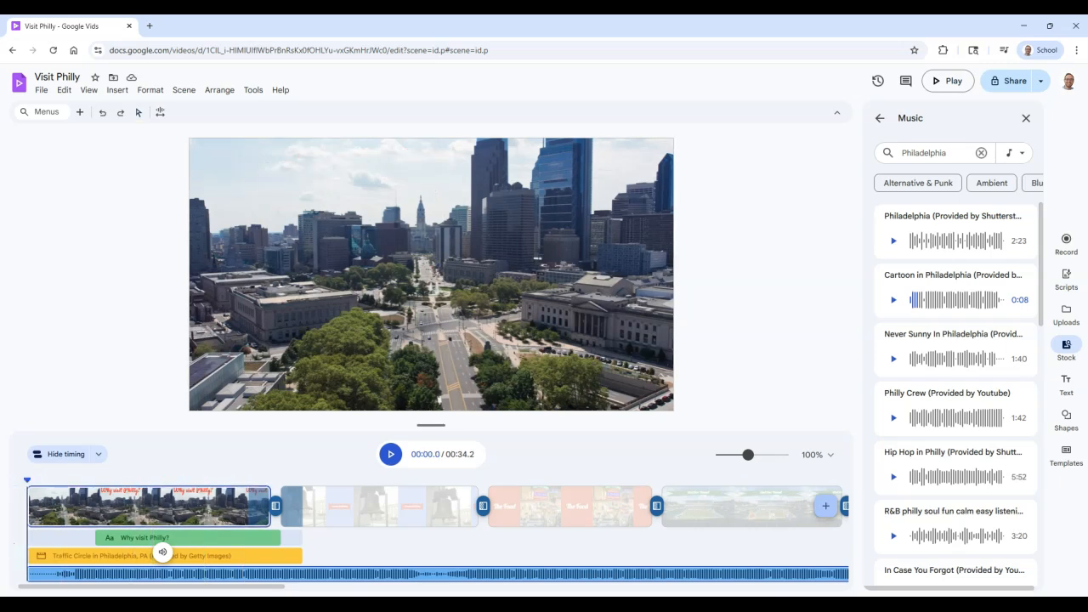
click(390, 454)
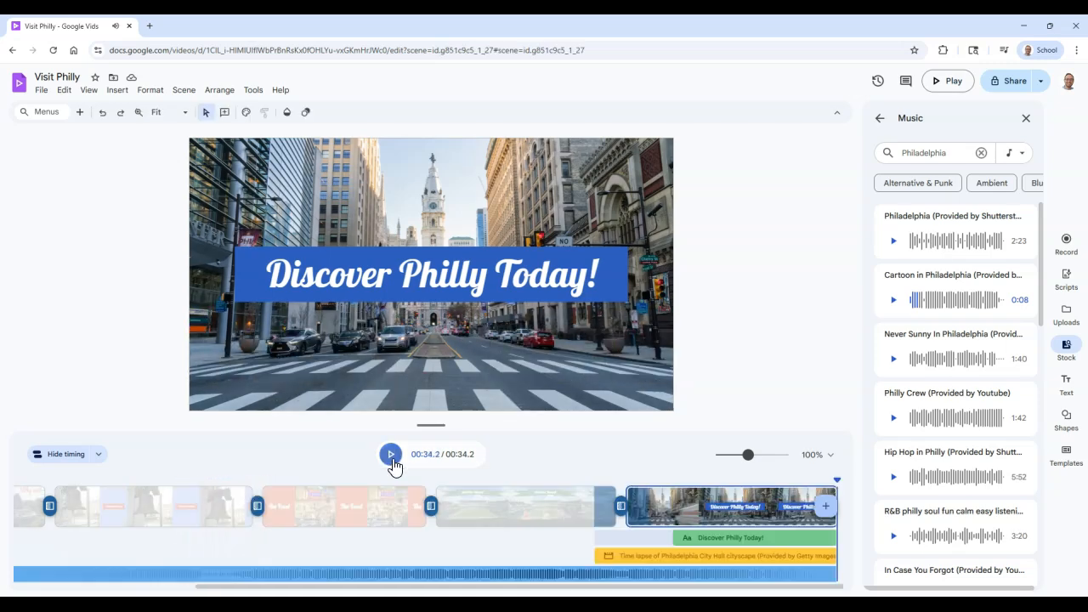
Set the background music track's audio fade out to 5 seconds.
drag(374, 587, 404, 587)
click(598, 576)
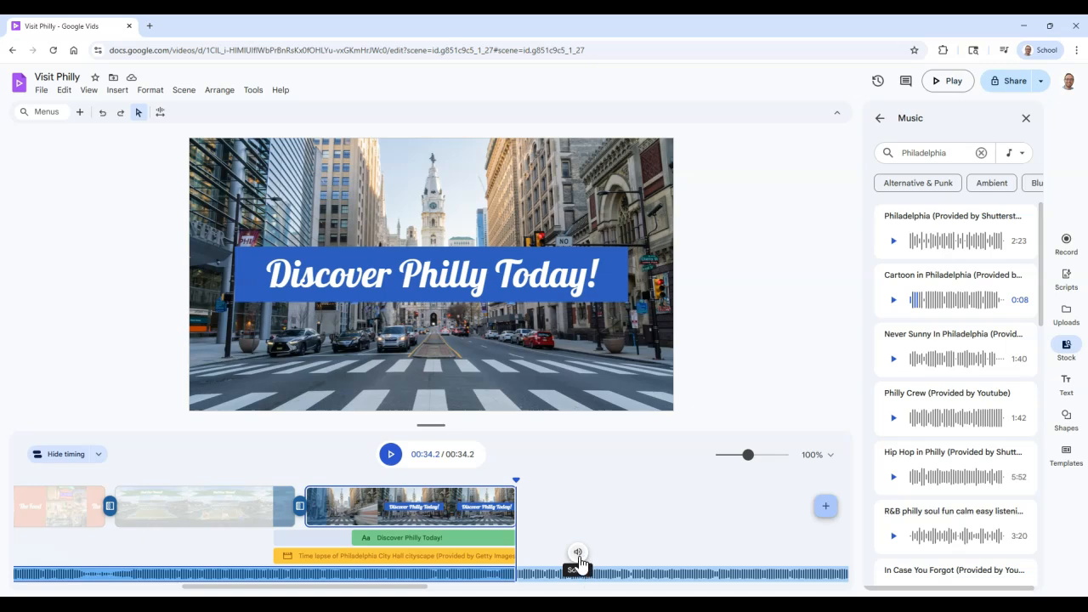
click(578, 554)
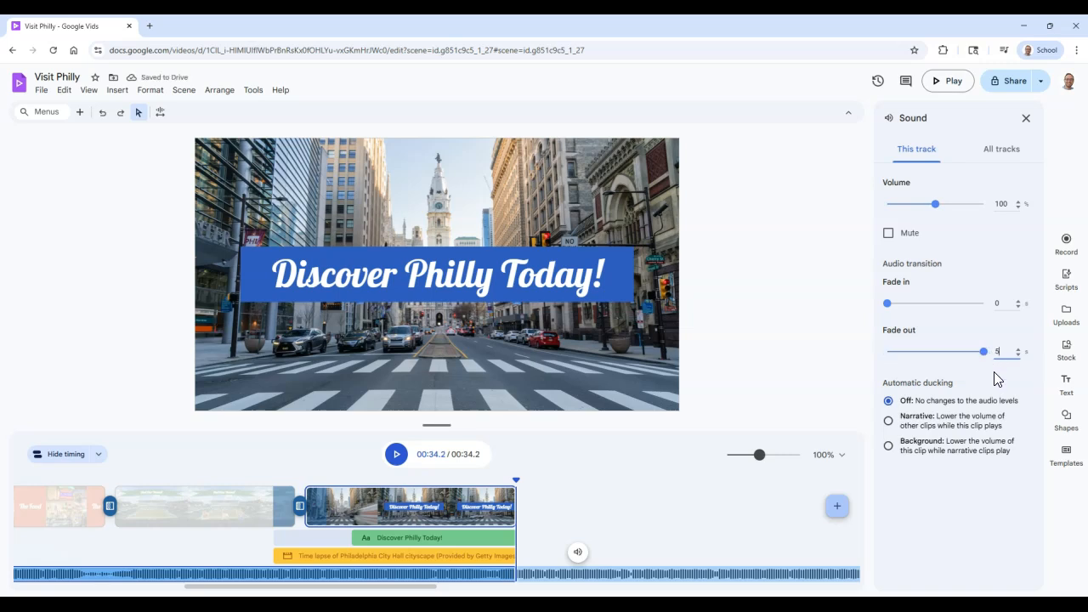
click(772, 364)
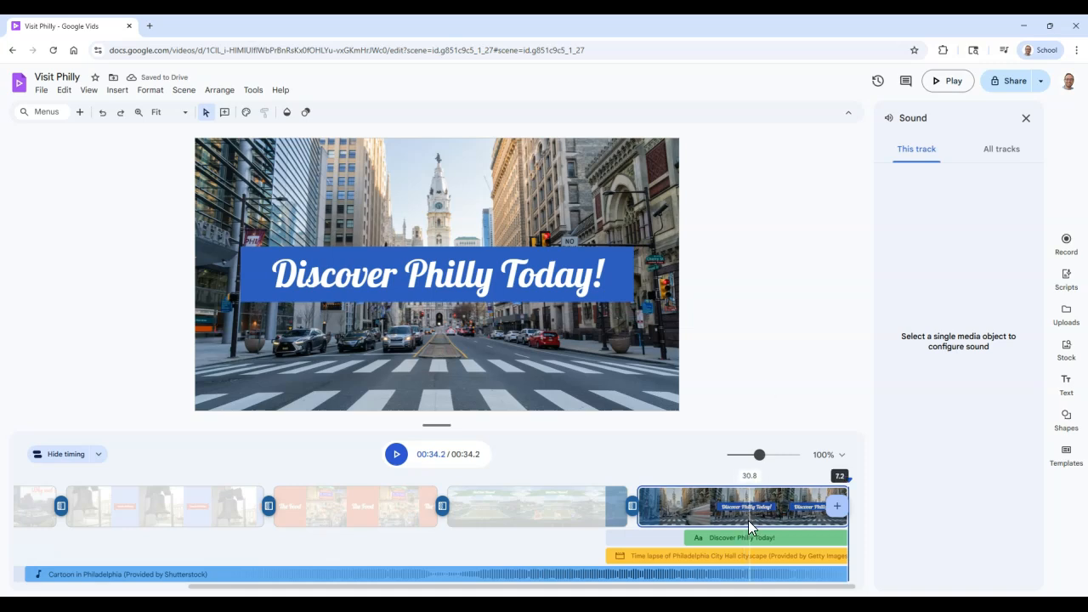
Play the end of the "Discover Philly Today!" scene from about 31.5 seconds to check the music's fade-out.
click(772, 504)
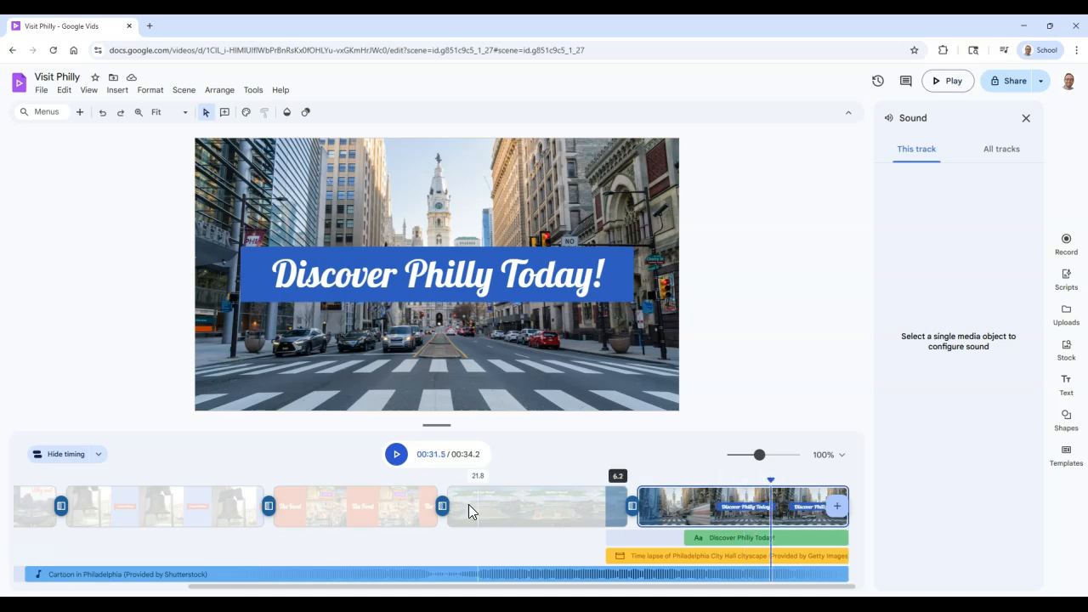
click(396, 456)
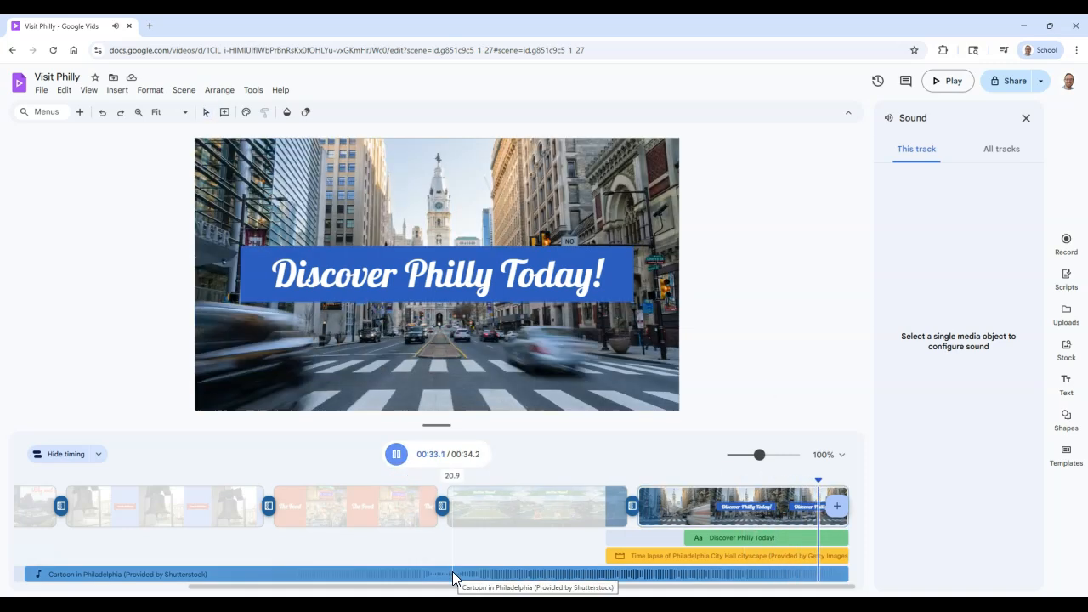